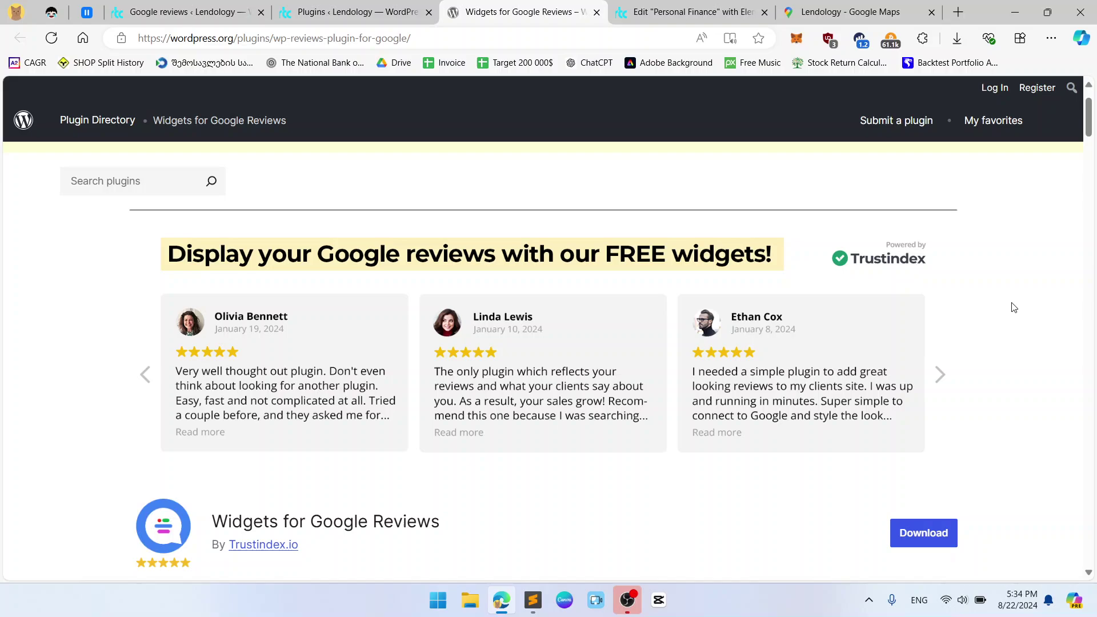
- Go from the installed plugins list to the Add Plugins page
left_click(384, 5)
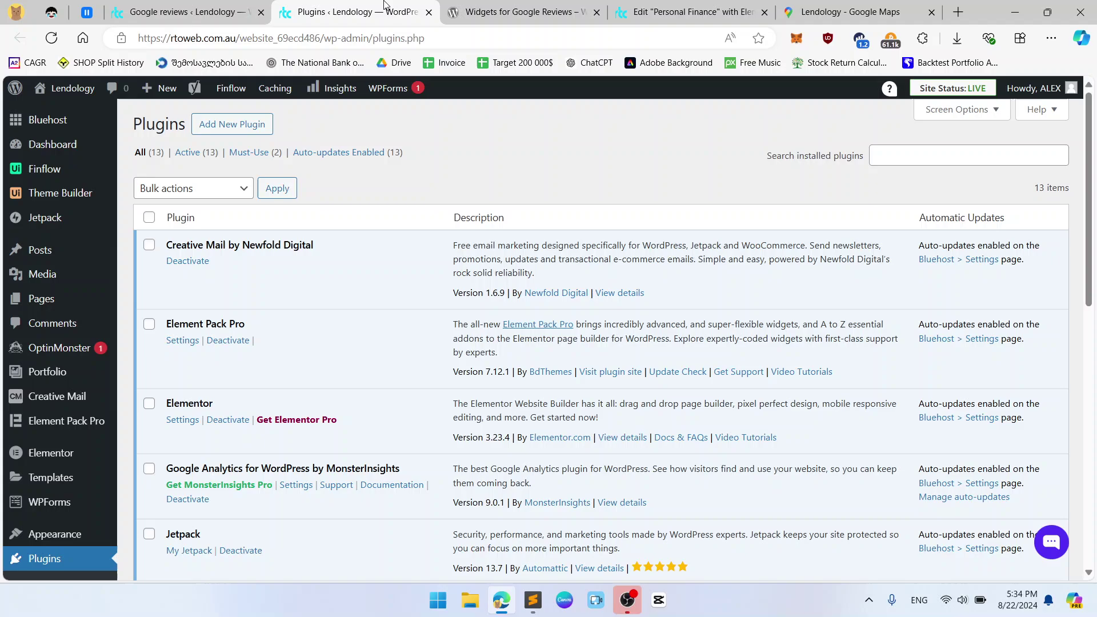
scroll(488, 151, "down", 3)
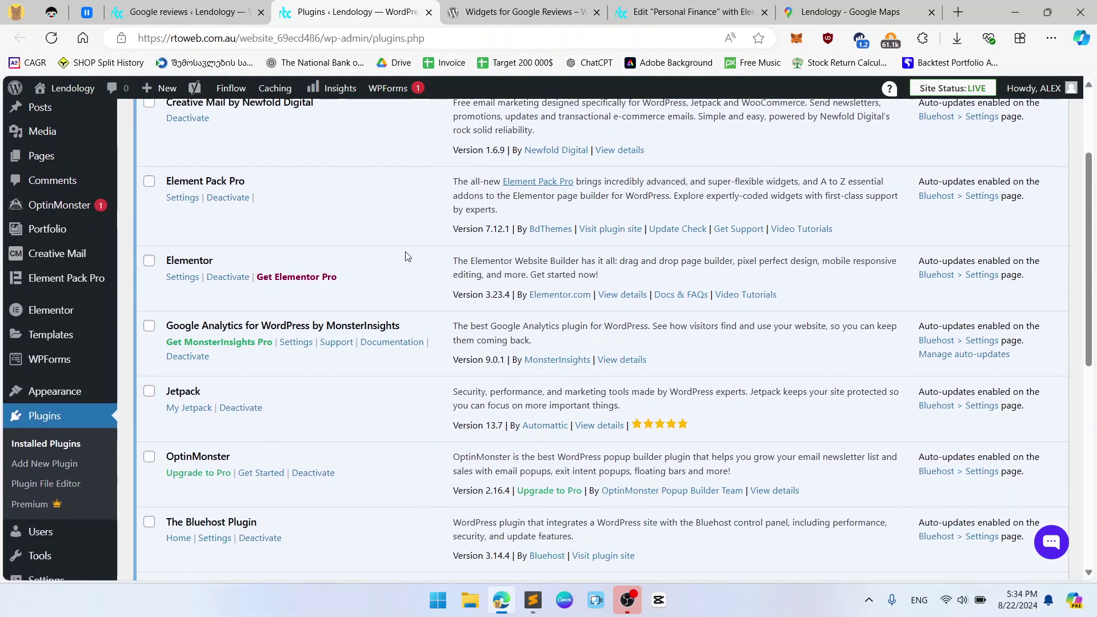
scroll(102, 443, "up", 3)
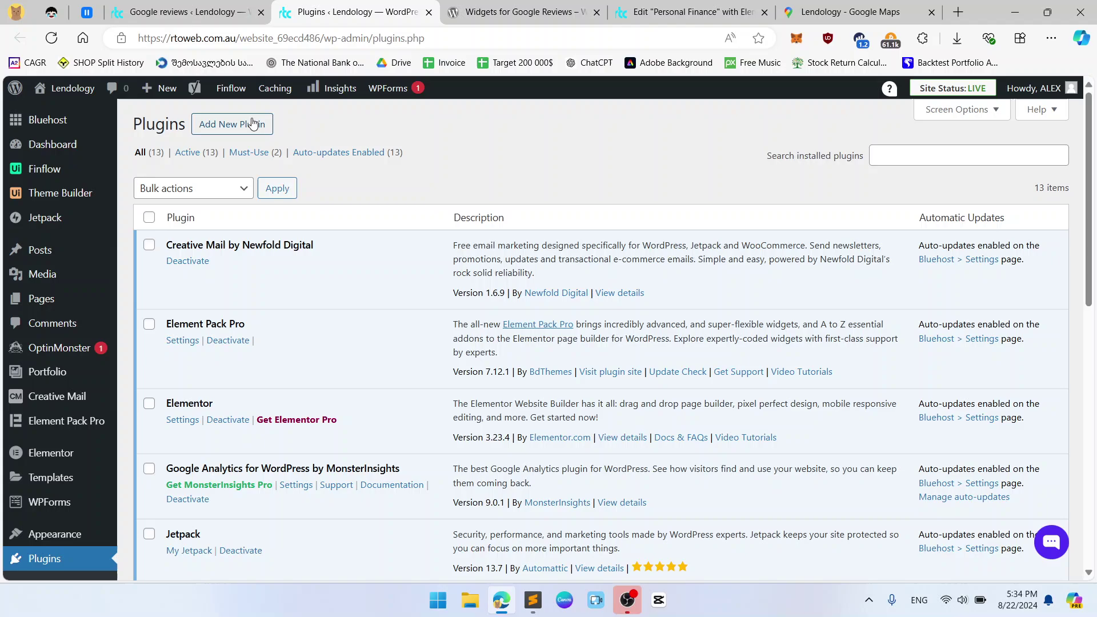
left_click(251, 123)
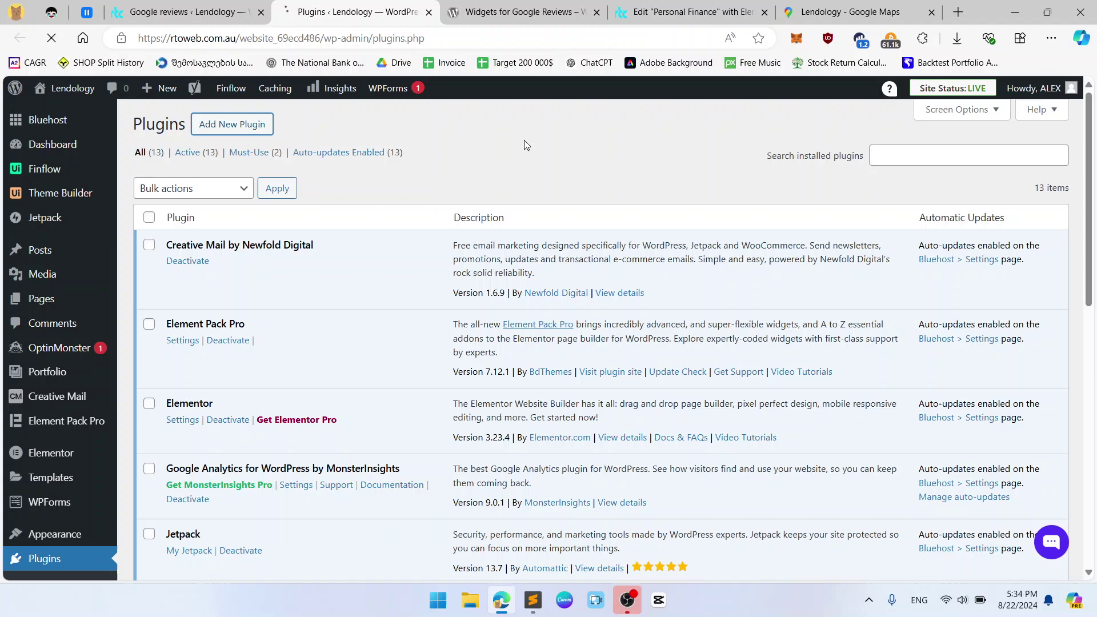
- Copy the 'Widgets for Google Reviews' title from wordpress.org and search plugins for 'google reviews'
left_click(523, 12)
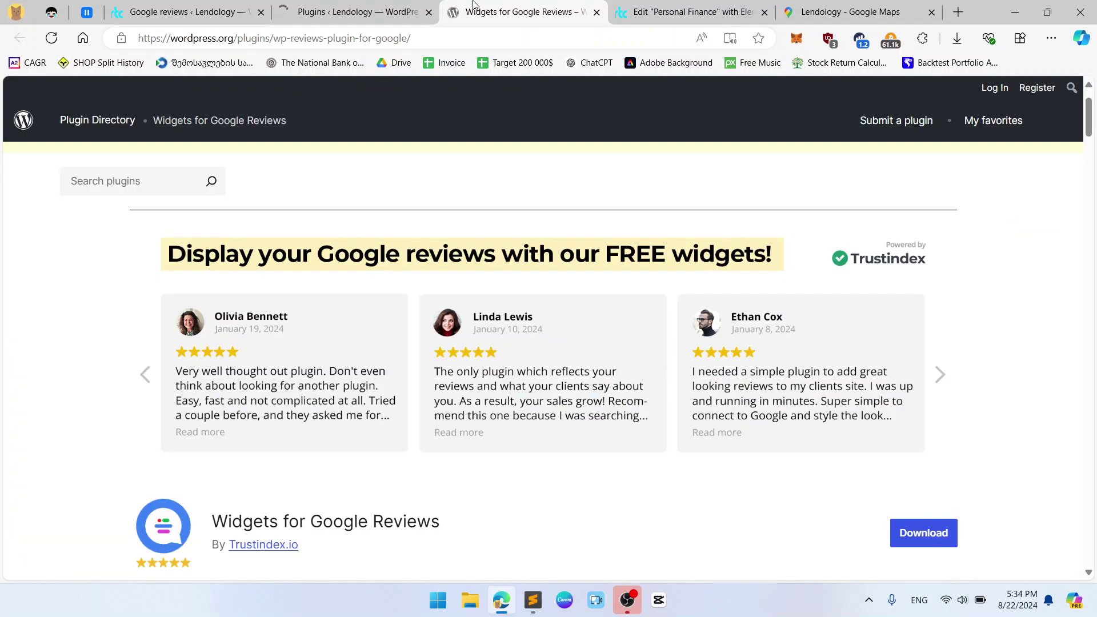
scroll(232, 386, "down", 2)
left_click_drag(211, 379, 504, 379)
key("ctrl+c")
key("ctrl+shift+Tab")
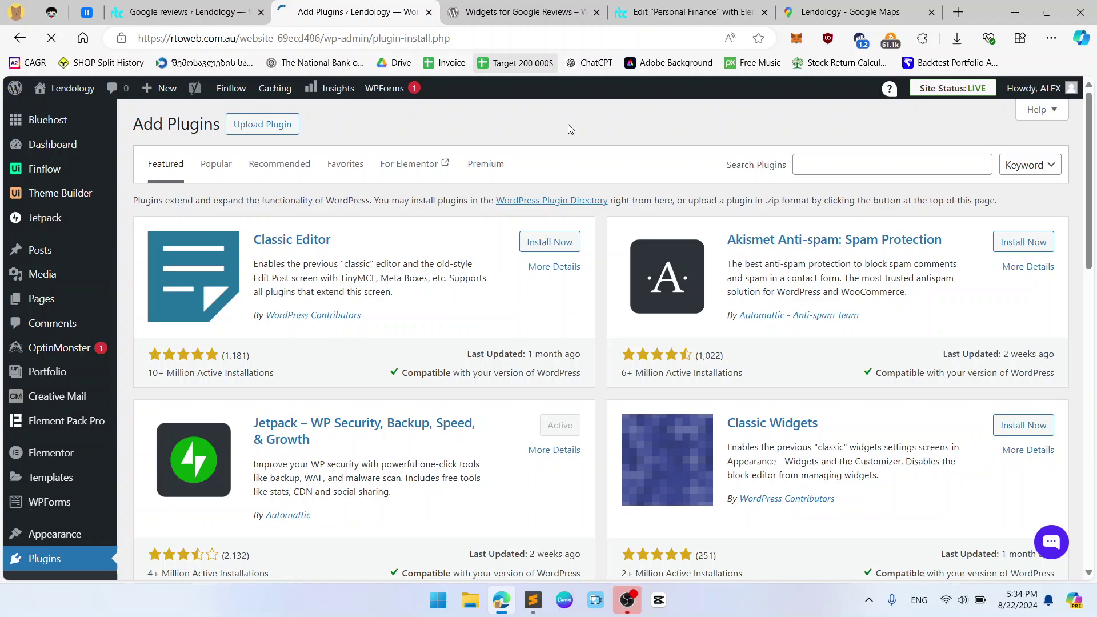
left_click(882, 166)
type("google reviews")
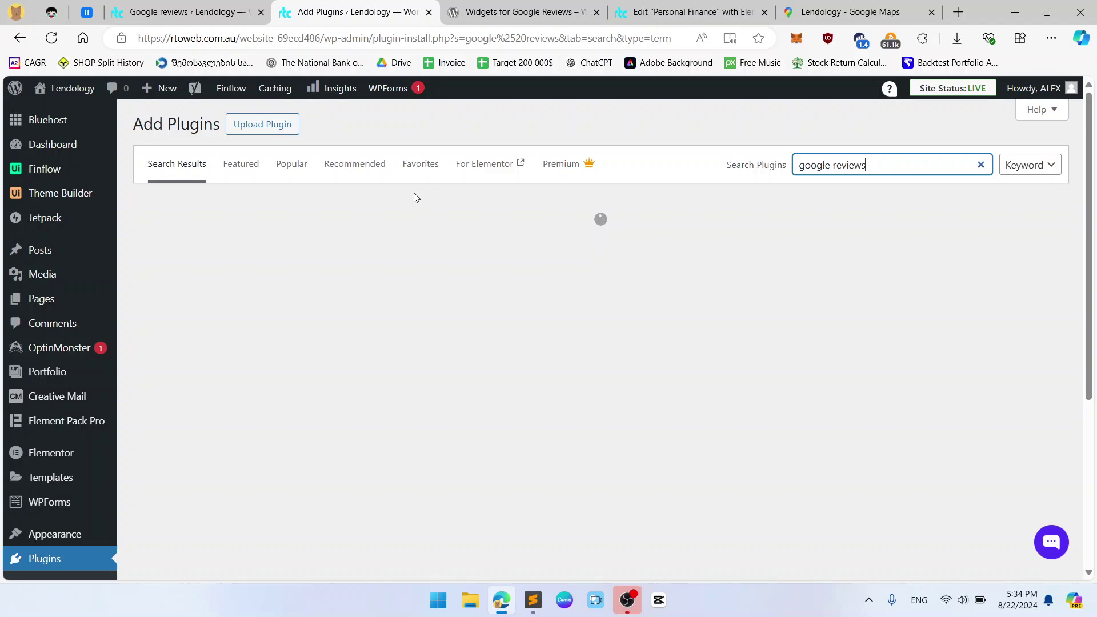
- Bring up the Trustindex Google reviews settings and scroll back to the Connect Google step
left_click(514, 12)
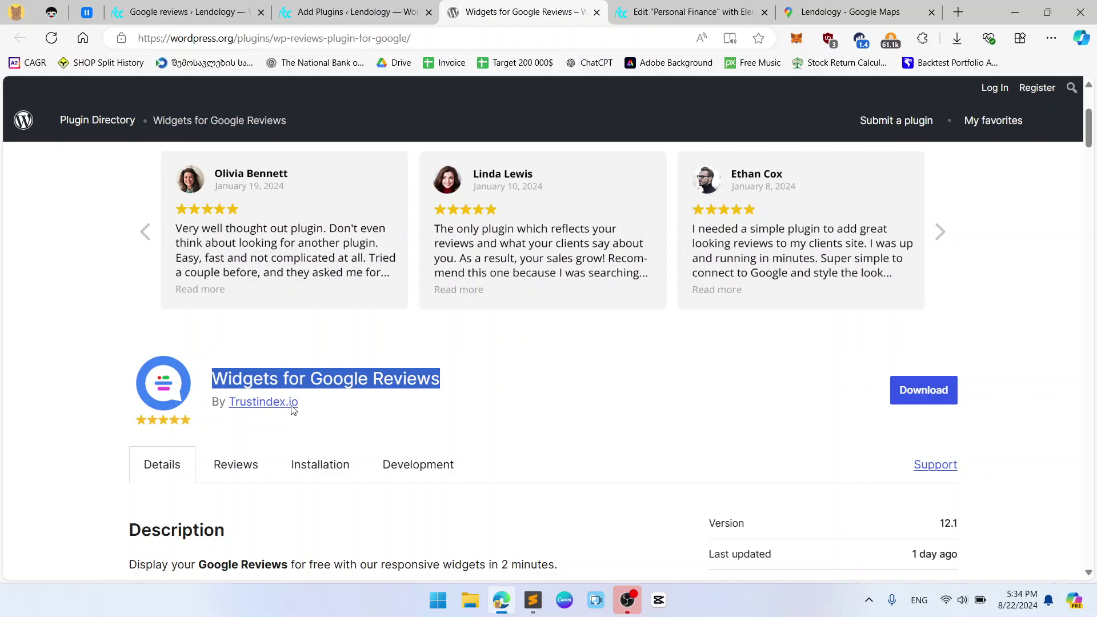
key("ctrl+shift+Tab")
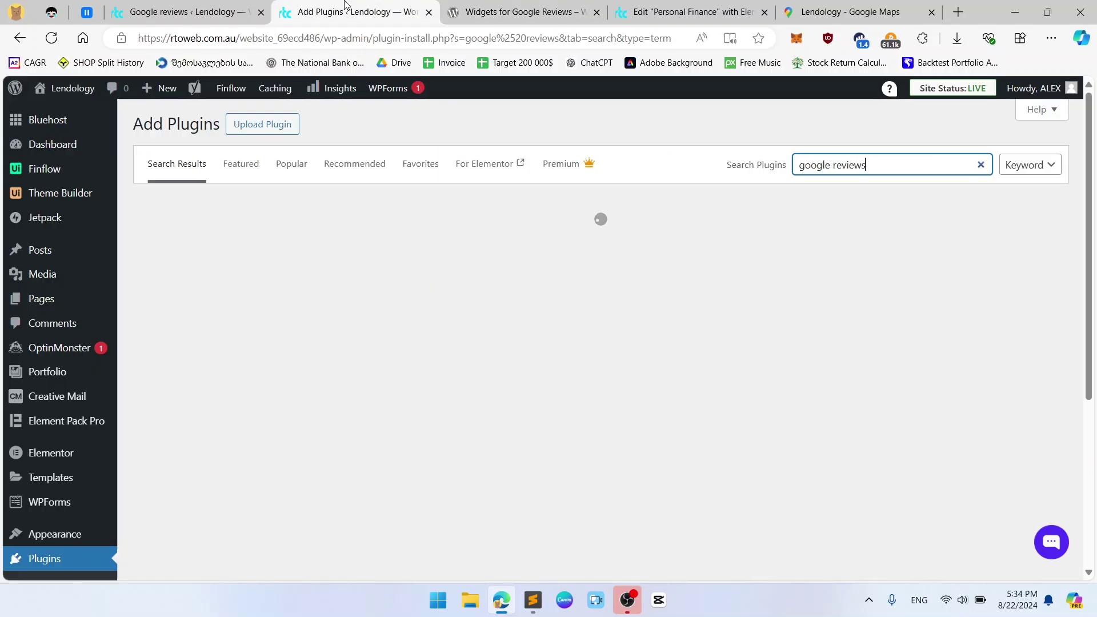
left_click(225, 7)
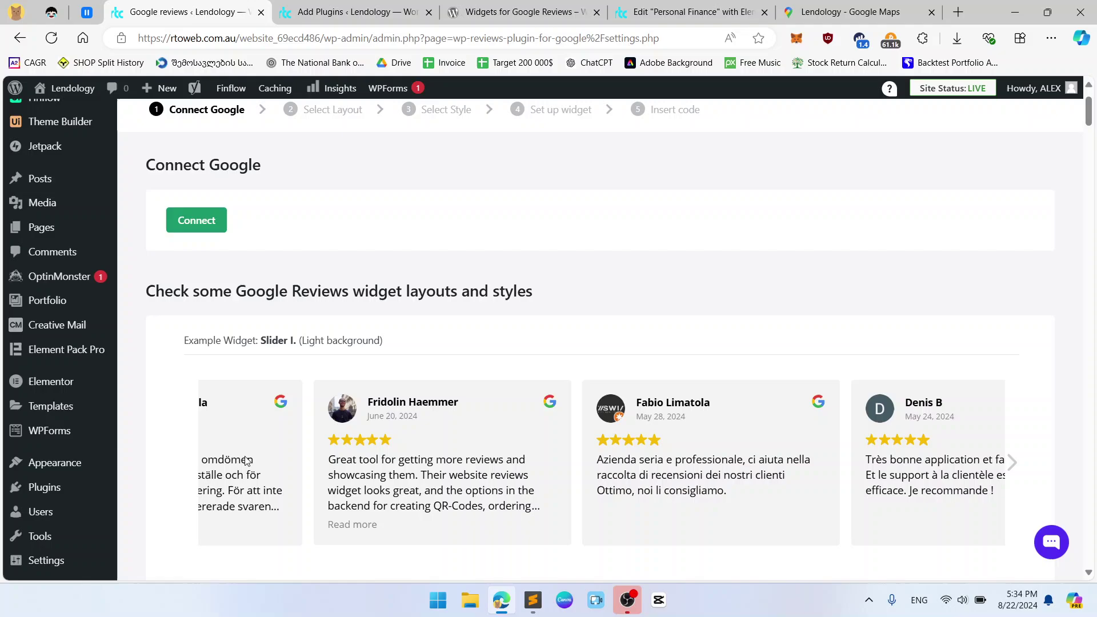
scroll(172, 343, "down", 3)
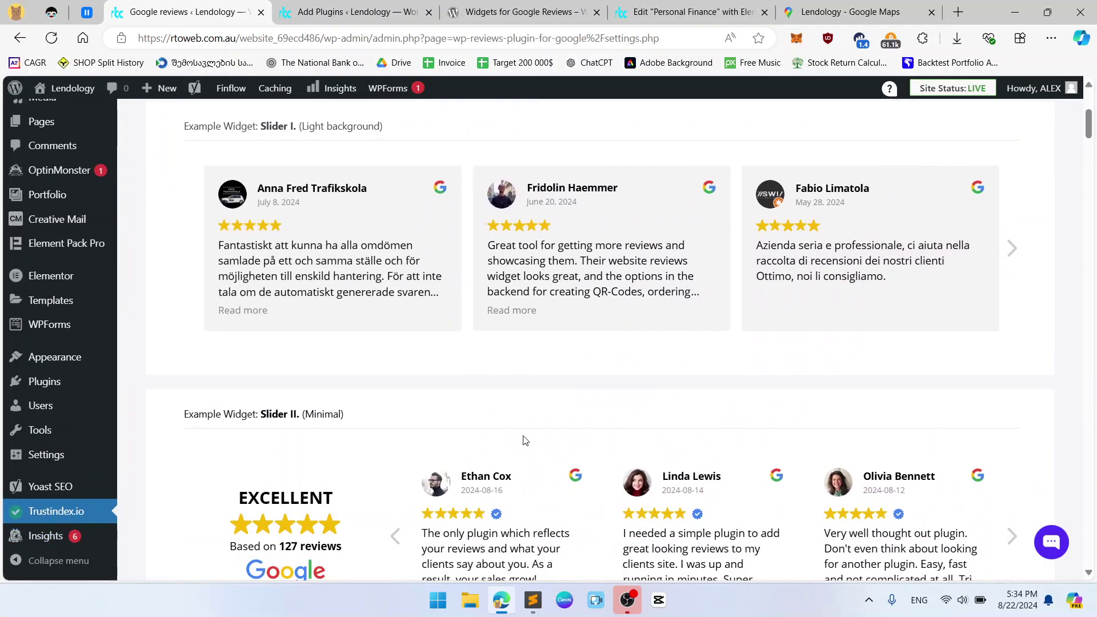
scroll(522, 440, "up", 5)
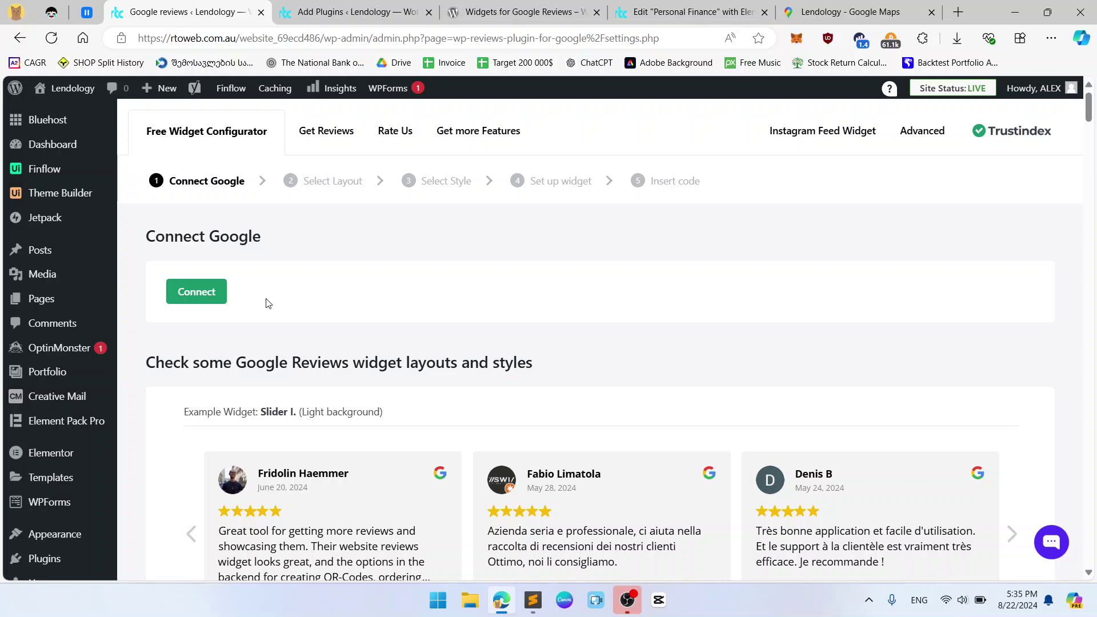
- Start the Google profile connection and check the business listing on Google Maps
left_click(213, 296)
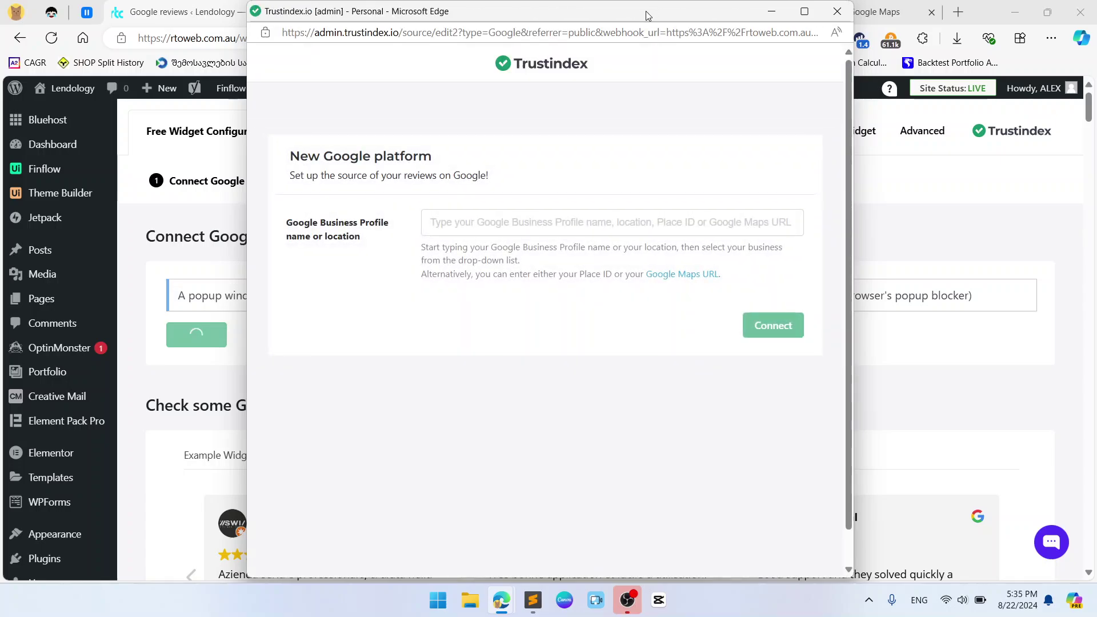
left_click_drag(647, 15, 584, 29)
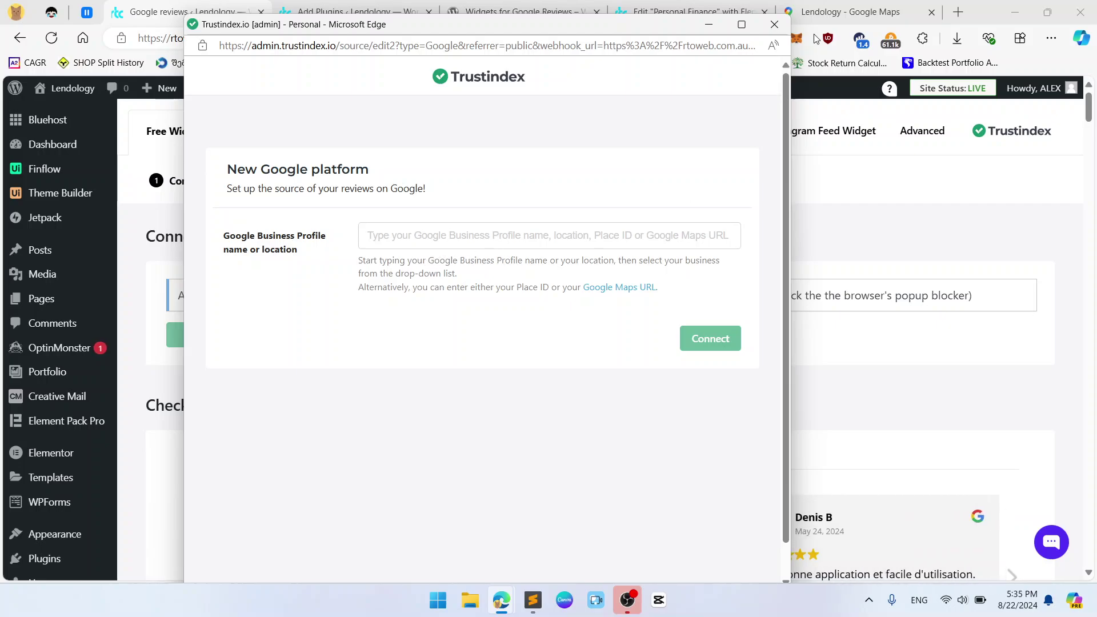
left_click(848, 12)
scroll(261, 272, "up", 5)
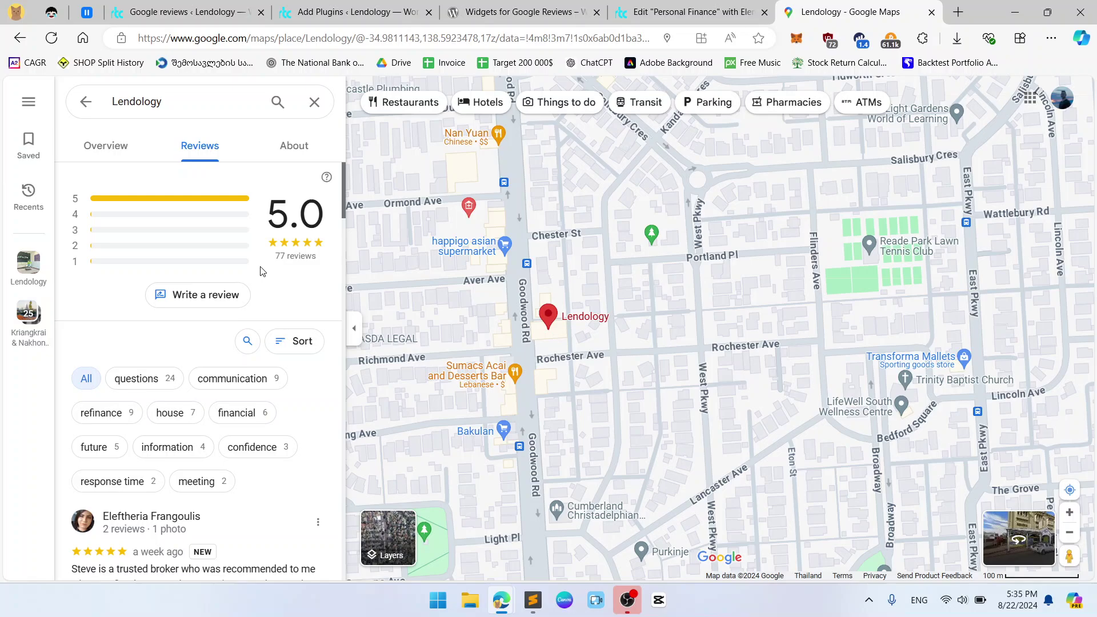
left_click(211, 8)
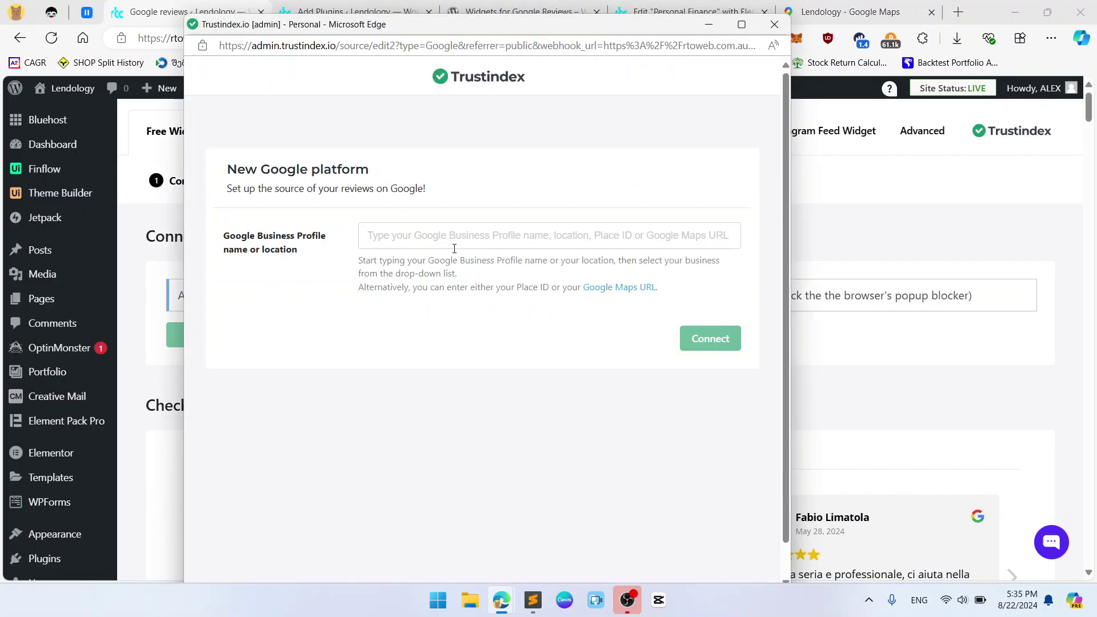
- Search 'Lendology', pick the Goodwood Road place, and connect that profile
left_click(454, 248)
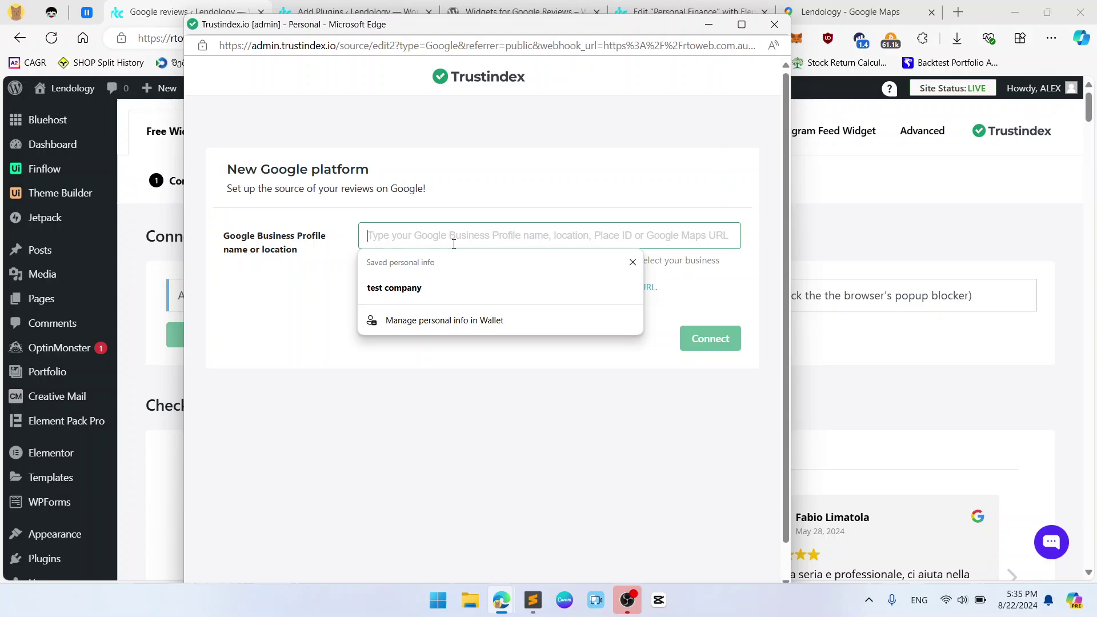
type("Lendology")
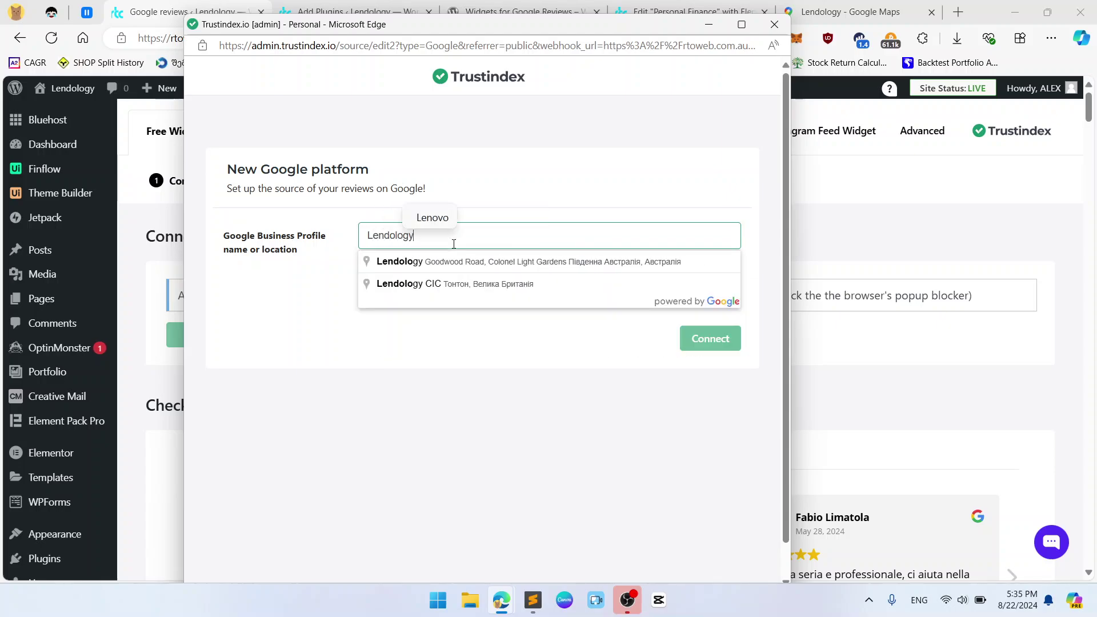
left_click(535, 265)
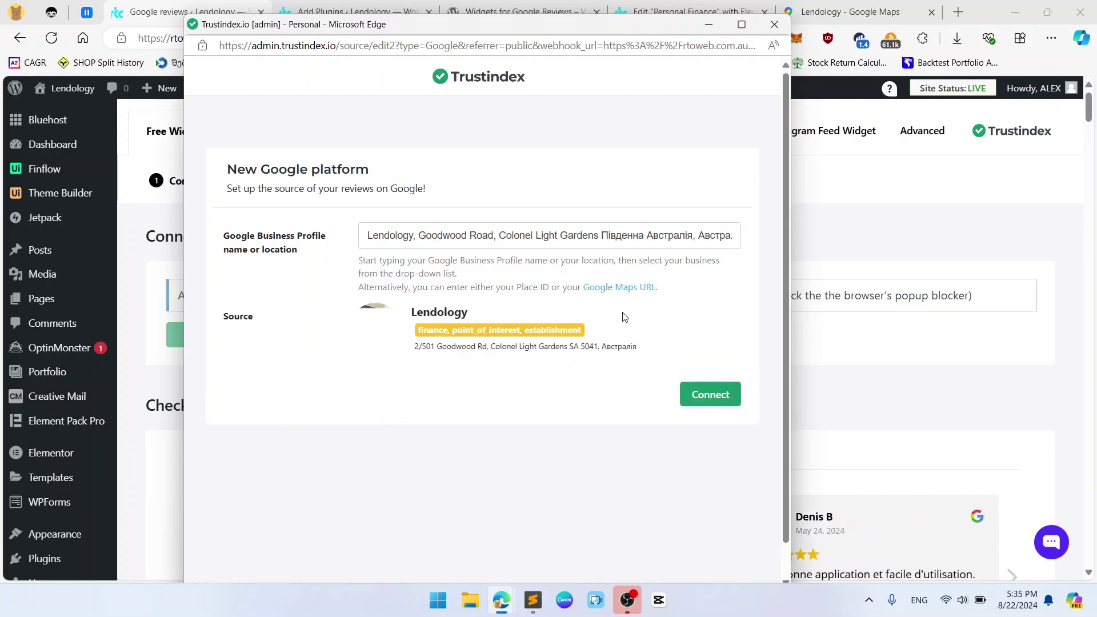
left_click(857, 6)
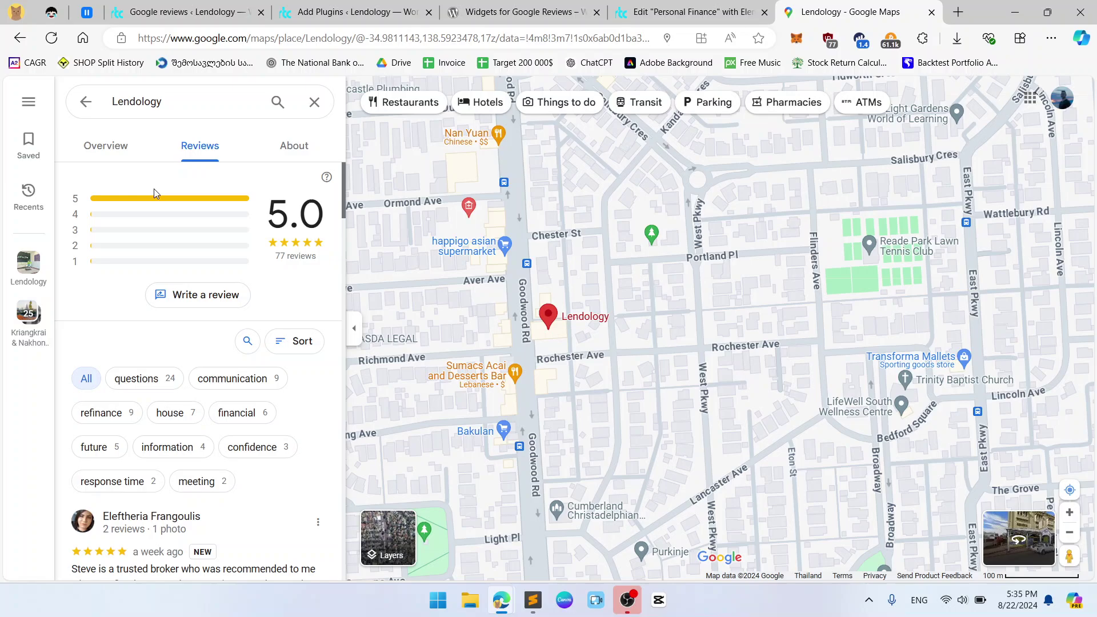
left_click(86, 101)
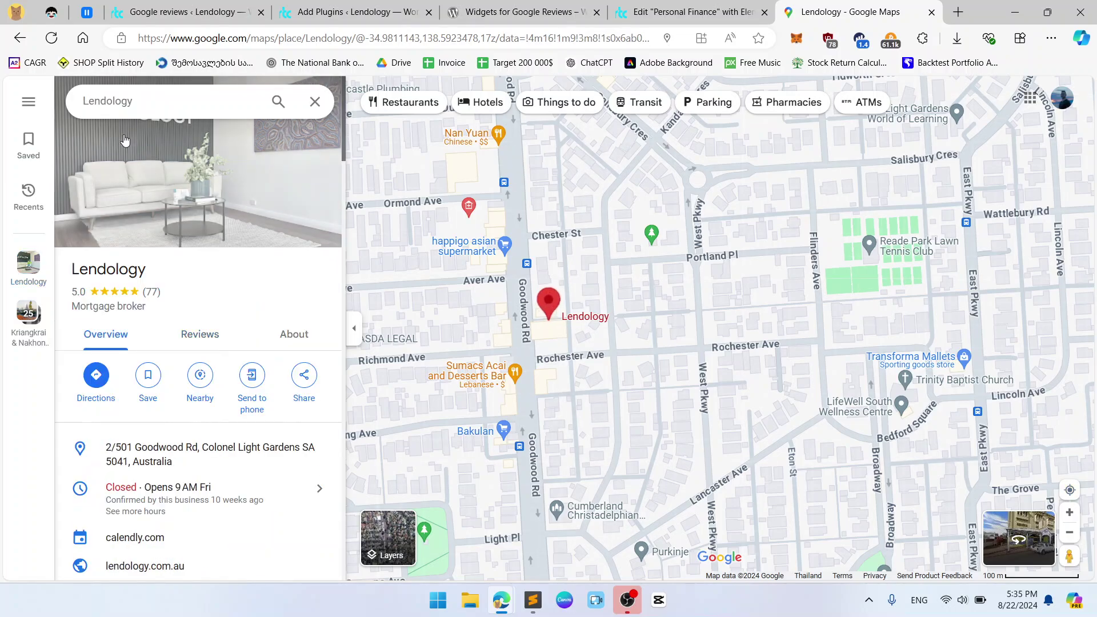
left_click(180, 12)
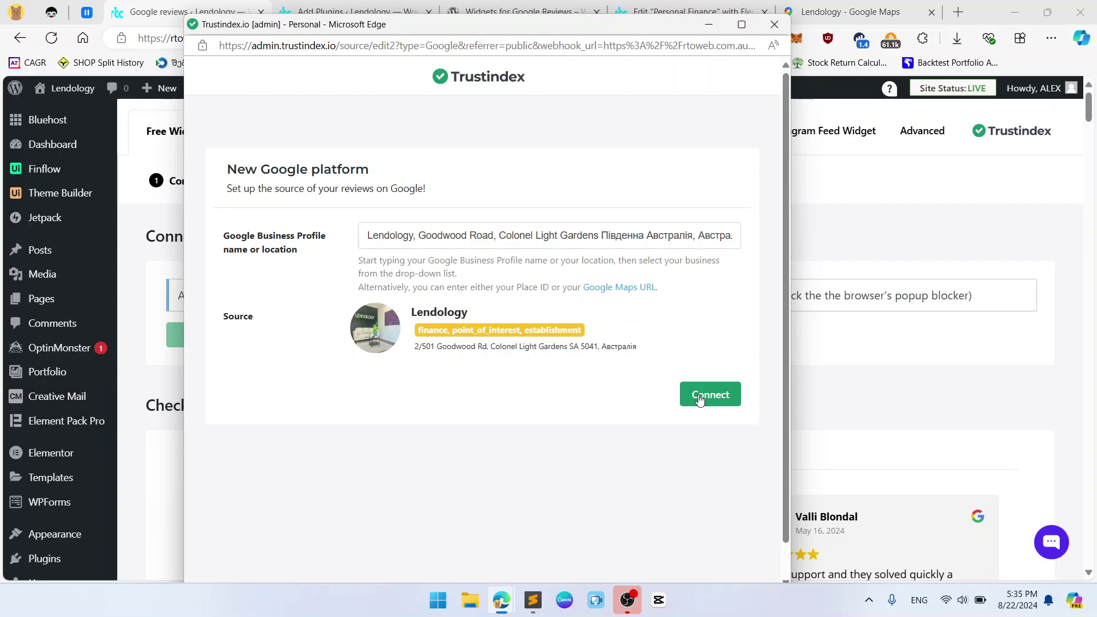
left_click(700, 397)
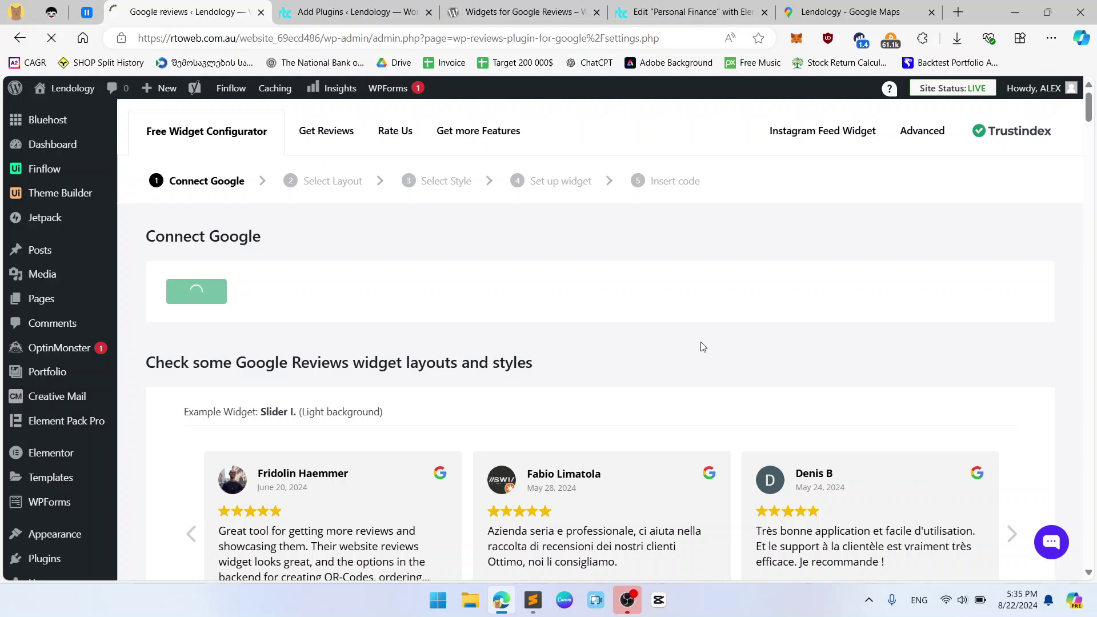
- Check the other browser tabs and return to the Select Layout step showing Lendology's reviews
left_click(366, 12)
left_click(685, 12)
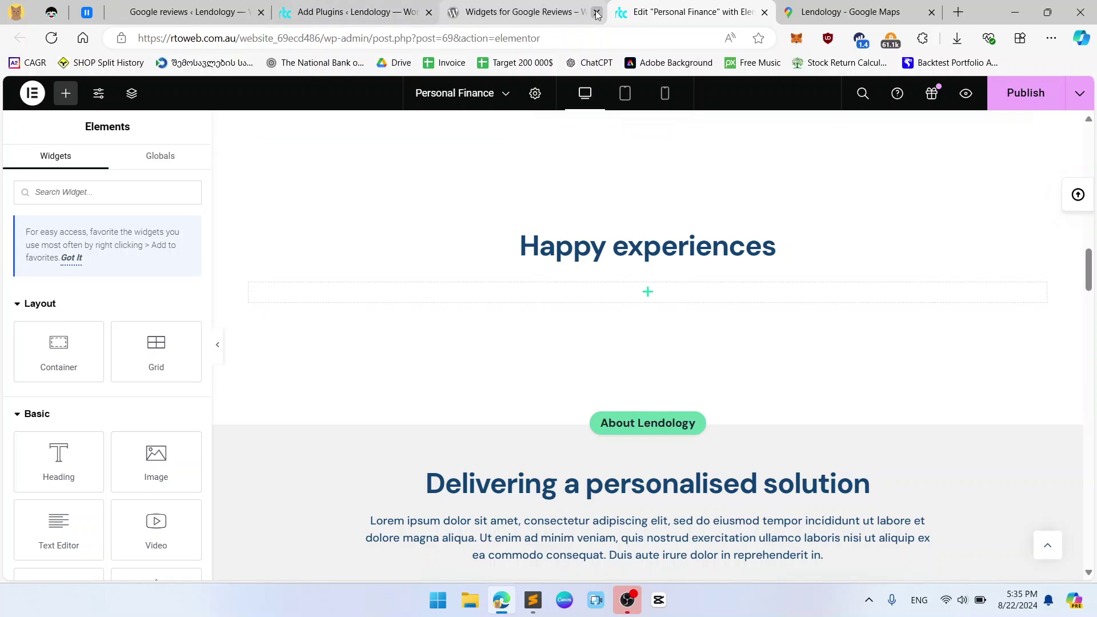
left_click(188, 12)
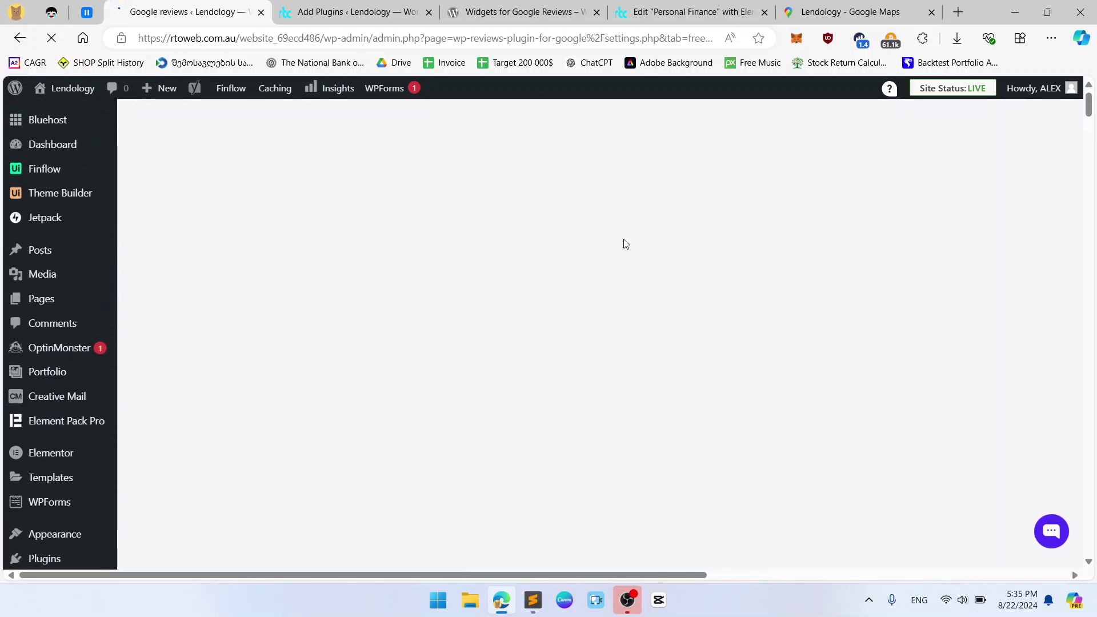
left_click(489, 10)
left_click(357, 12)
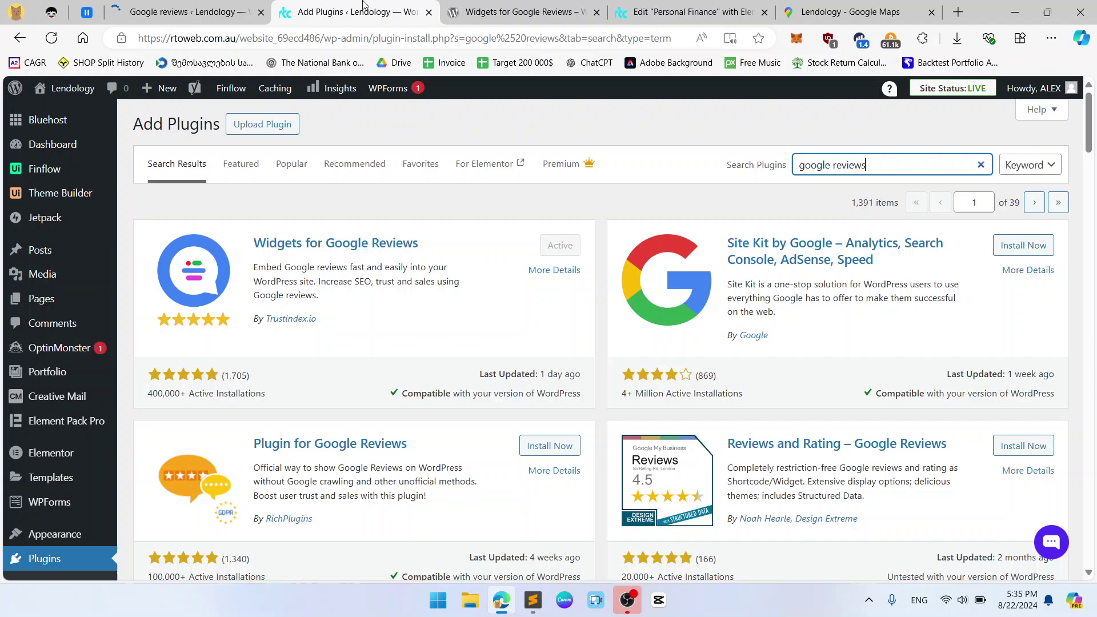
left_click(242, 5)
left_click(348, 11)
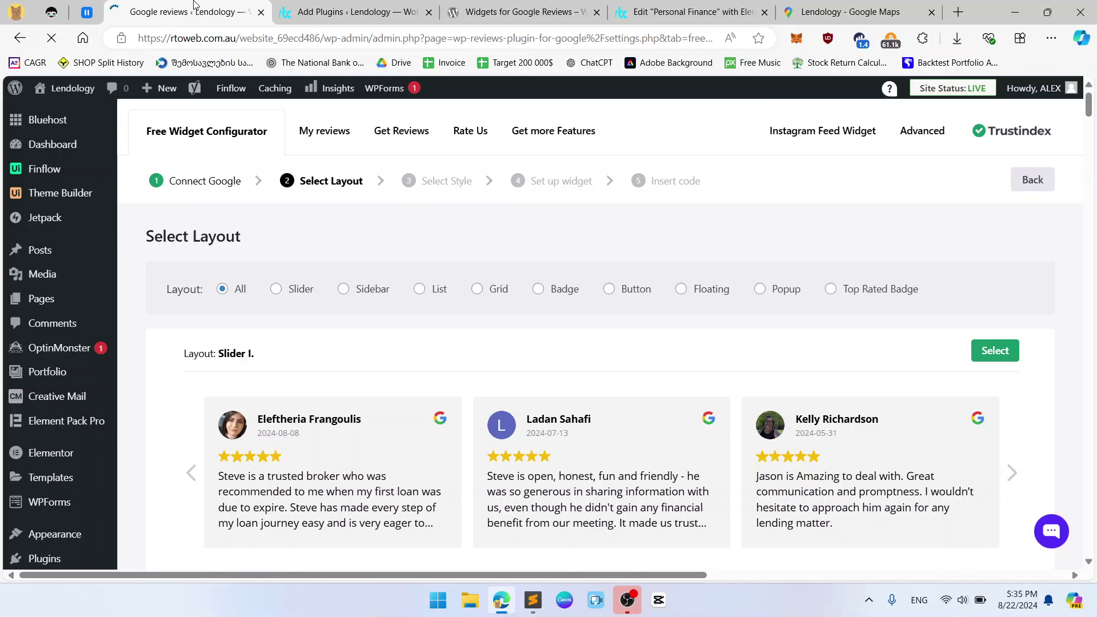
- Preview the Sidebar, List, Grid, Badge and Button layout options
key("ctrl+shift+Tab")
scroll(632, 311, "down", 3)
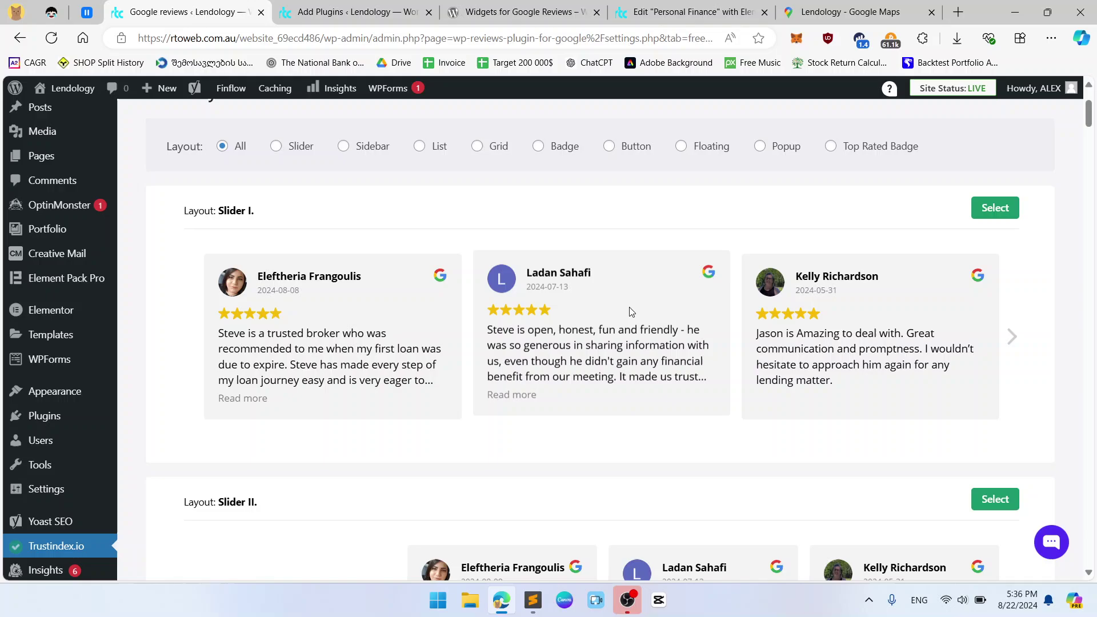
scroll(522, 227, "down", 3)
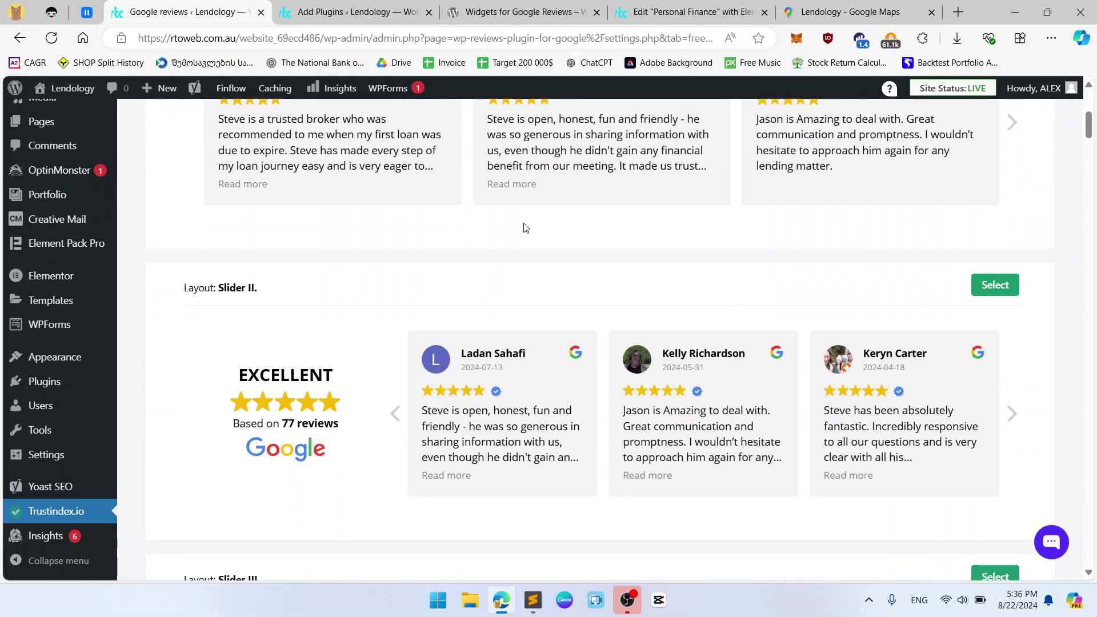
scroll(522, 228, "up", 5)
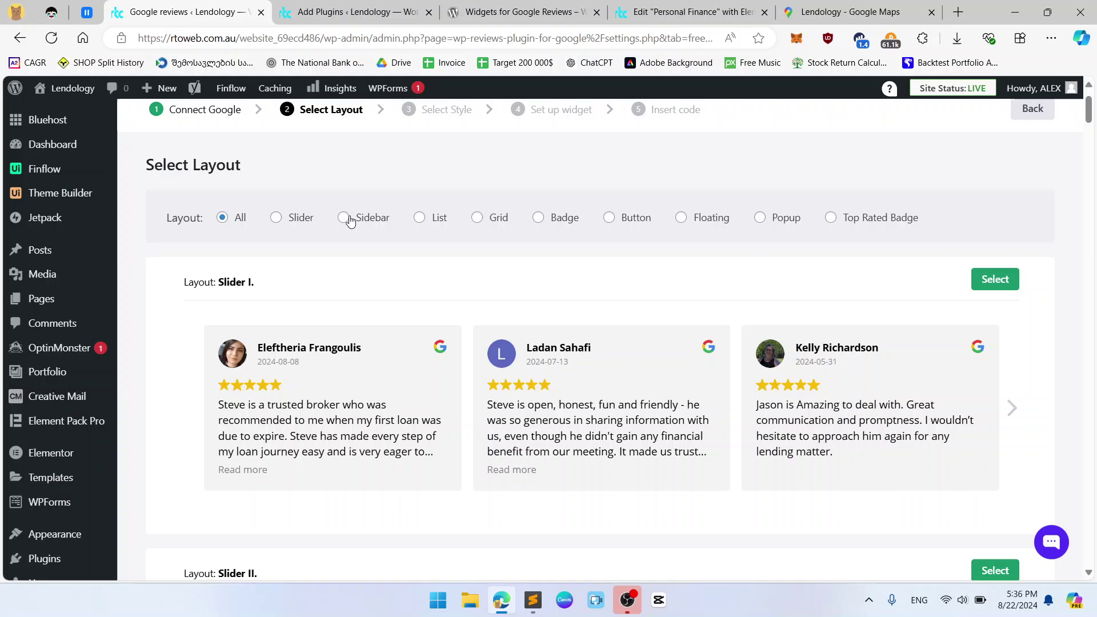
left_click(344, 218)
left_click(439, 222)
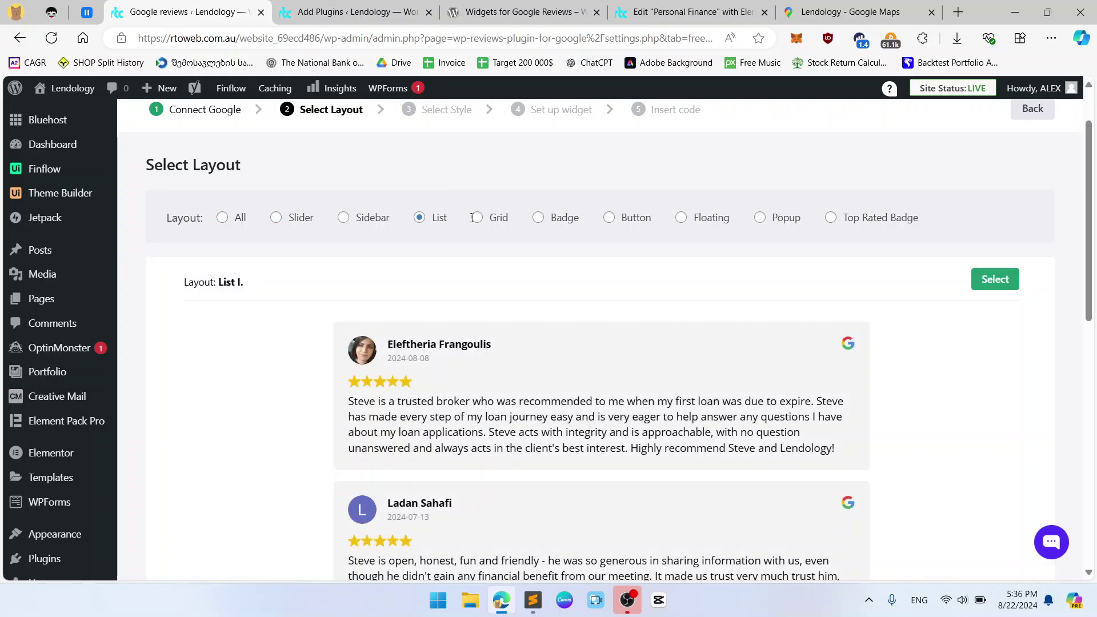
left_click(489, 222)
left_click(545, 220)
left_click(634, 221)
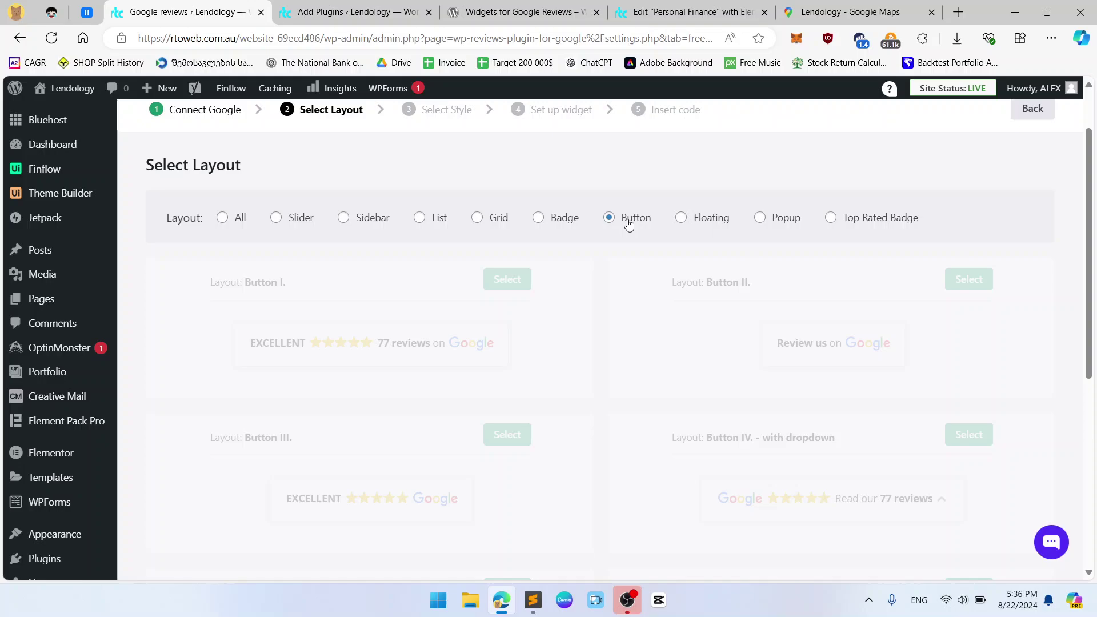
- Filter to Slider layouts and select Slider I for the reviews widget
left_click(280, 220)
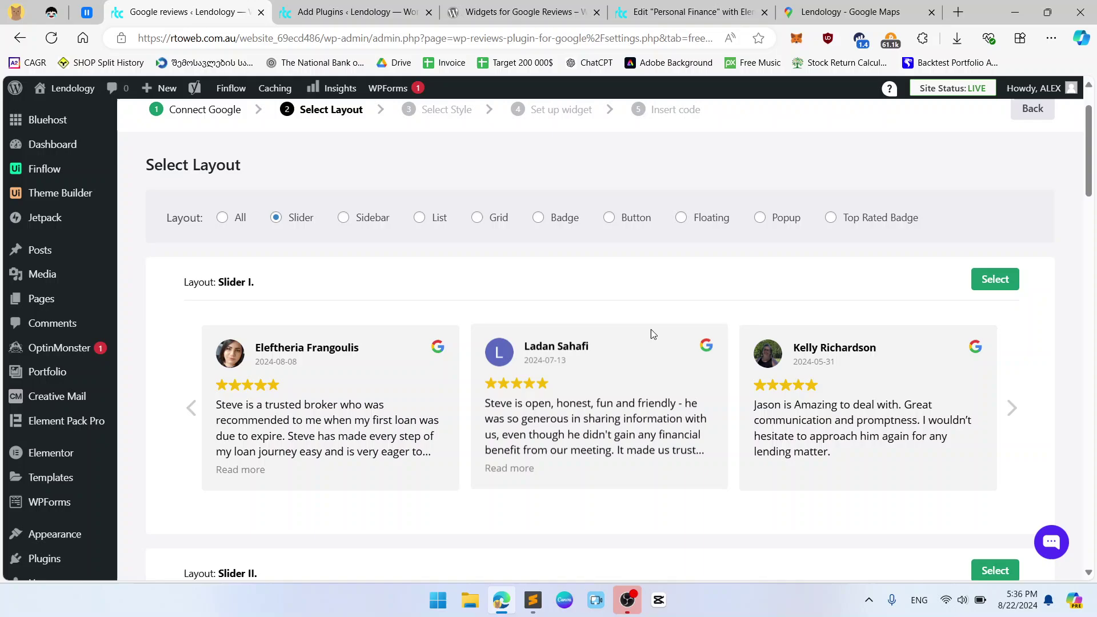
scroll(597, 323, "down", 3)
scroll(597, 323, "down", 18)
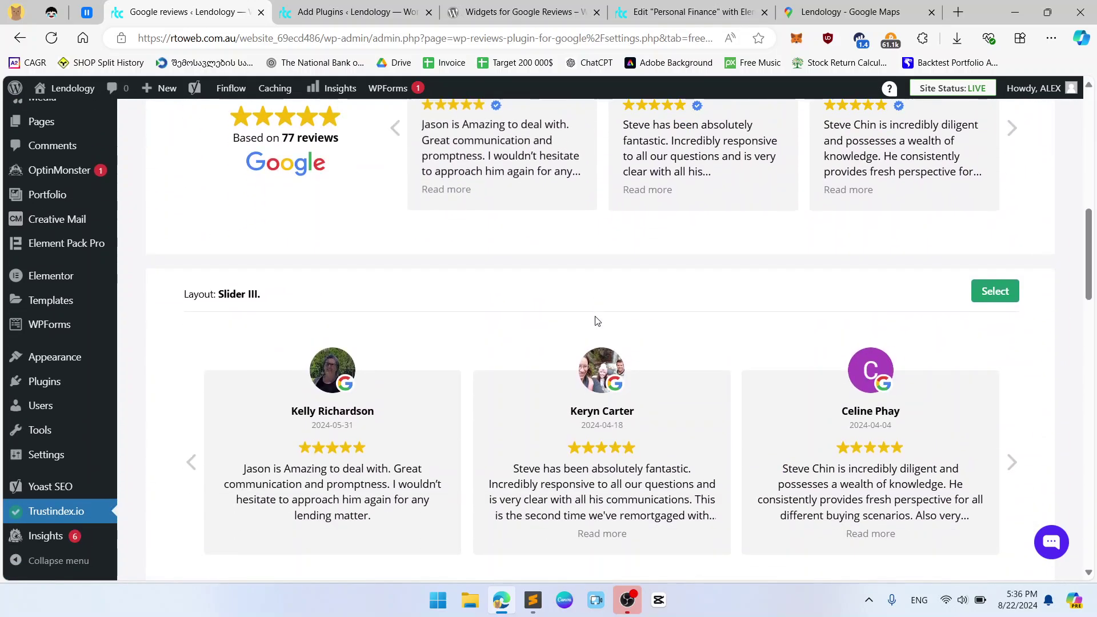
scroll(596, 322, "down", 4)
scroll(594, 319, "up", 3)
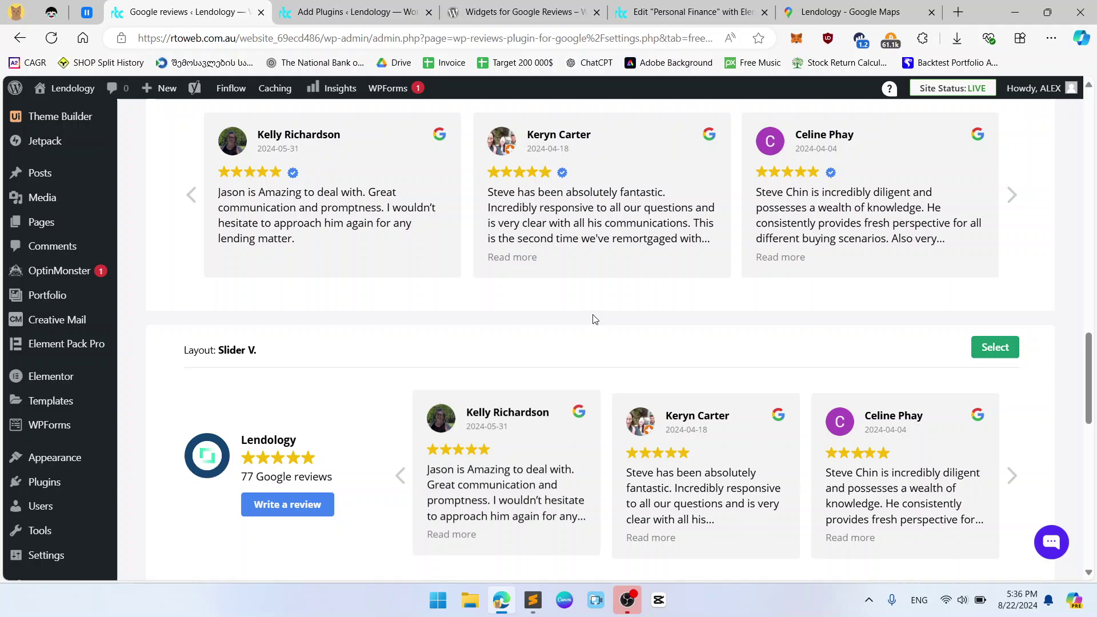
scroll(696, 326, "up", 20)
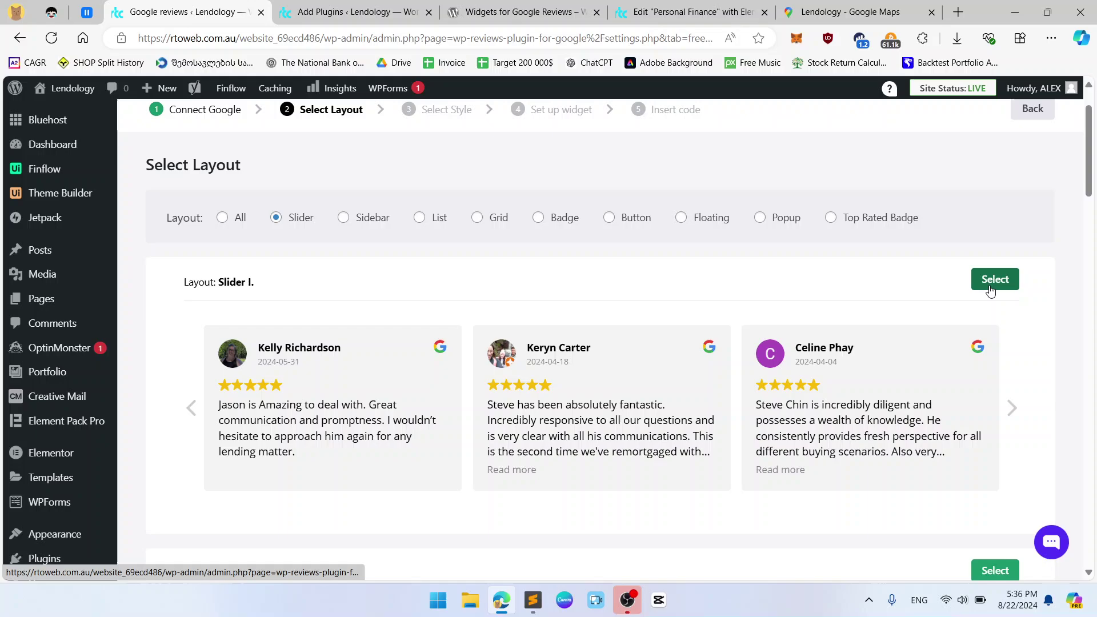
left_click(992, 289)
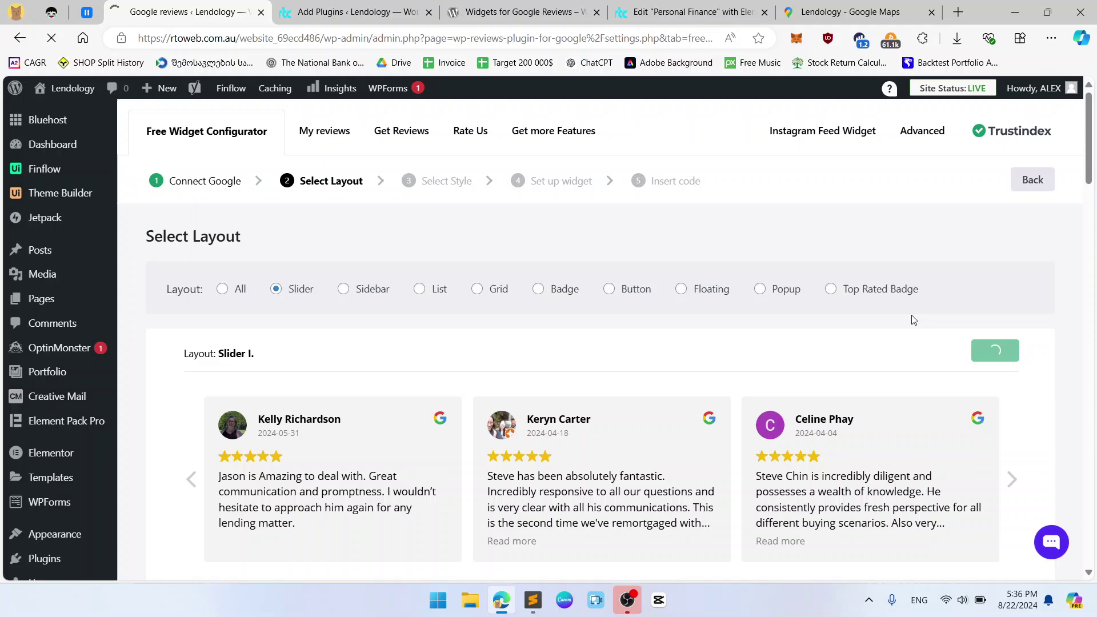
scroll(911, 314, "down", 2)
scroll(911, 314, "down", 15)
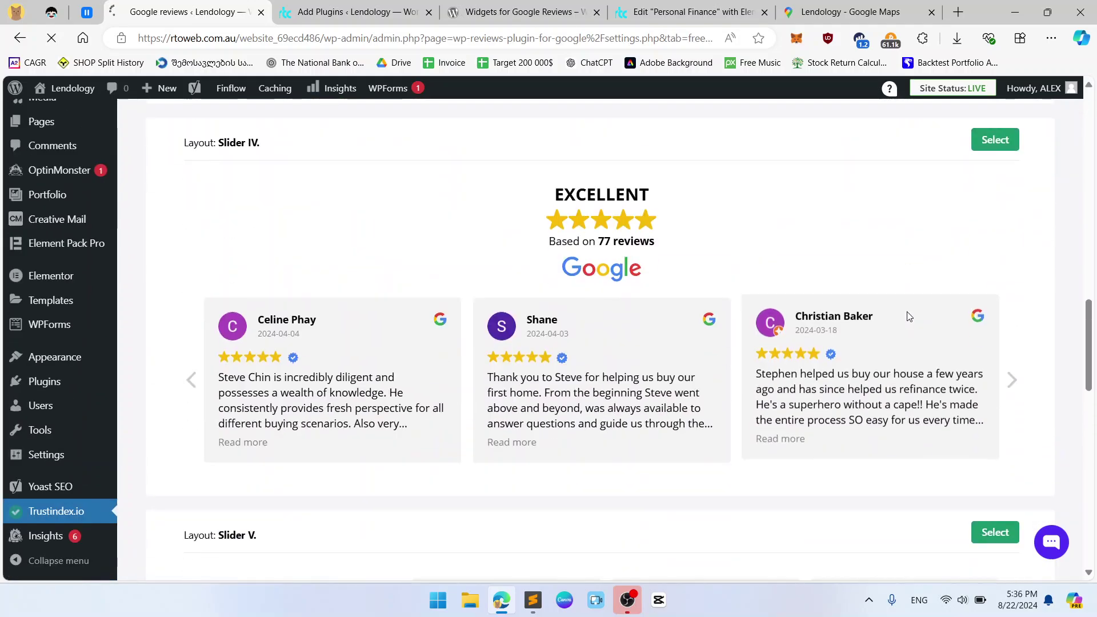
scroll(447, 327, "down", 6)
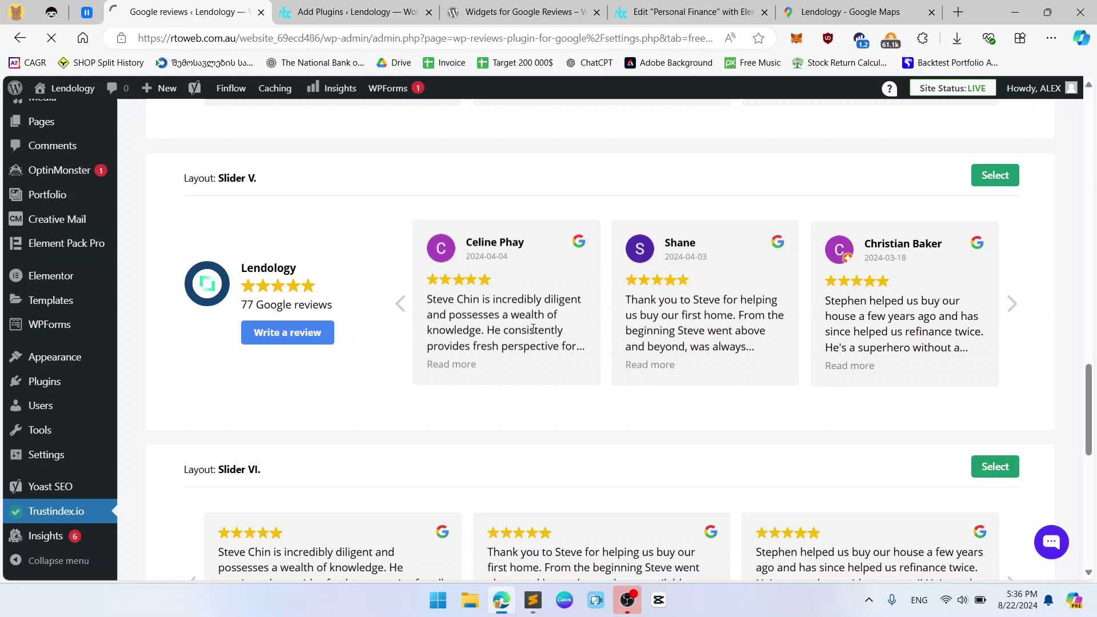
scroll(414, 345, "down", 4)
scroll(850, 372, "down", 7)
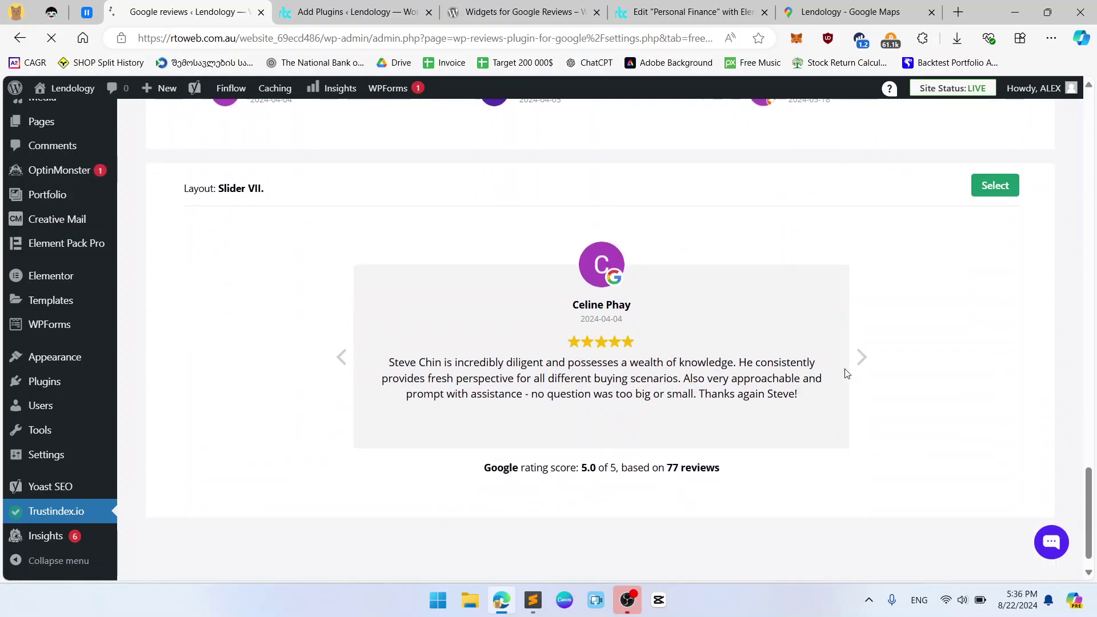
scroll(673, 363, "up", 20)
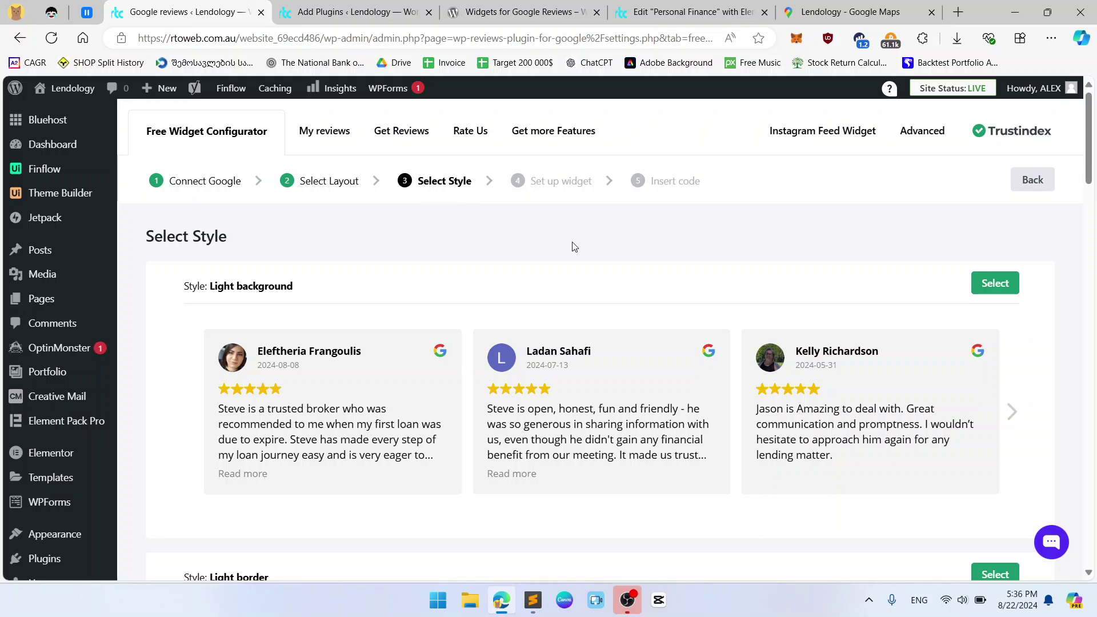
scroll(566, 248, "down", 3)
scroll(564, 249, "up", 1)
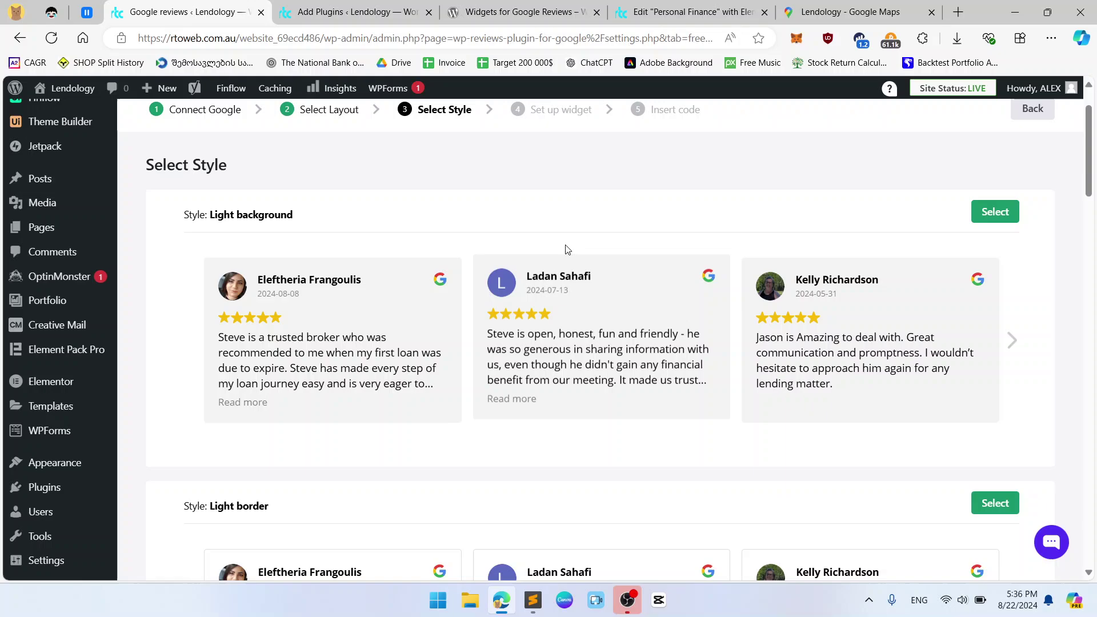
scroll(564, 253, "down", 4)
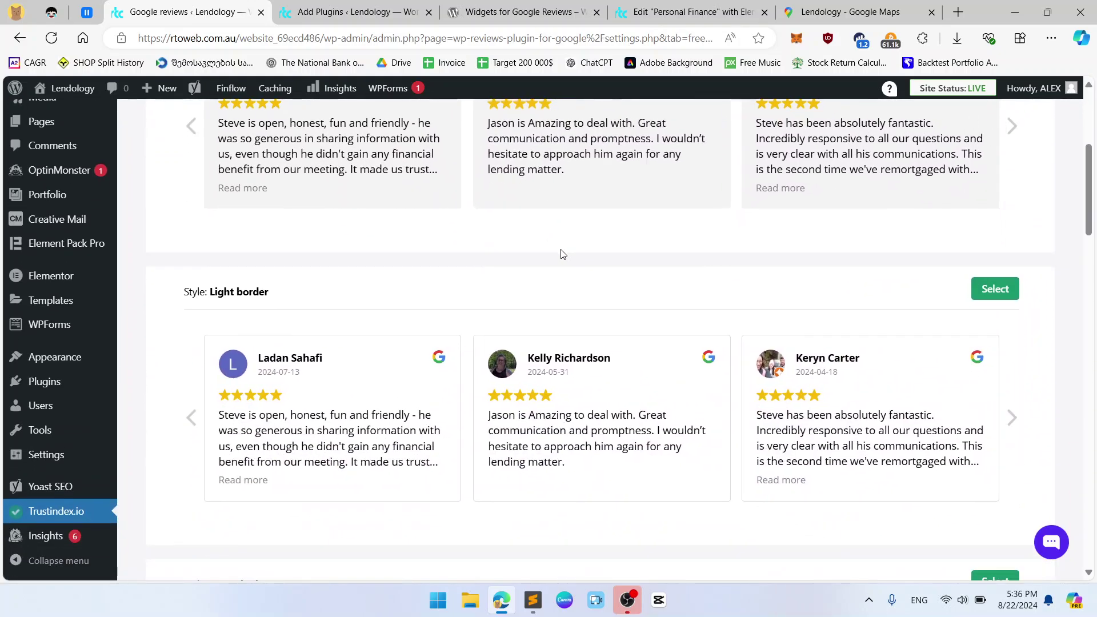
scroll(337, 237, "up", 3)
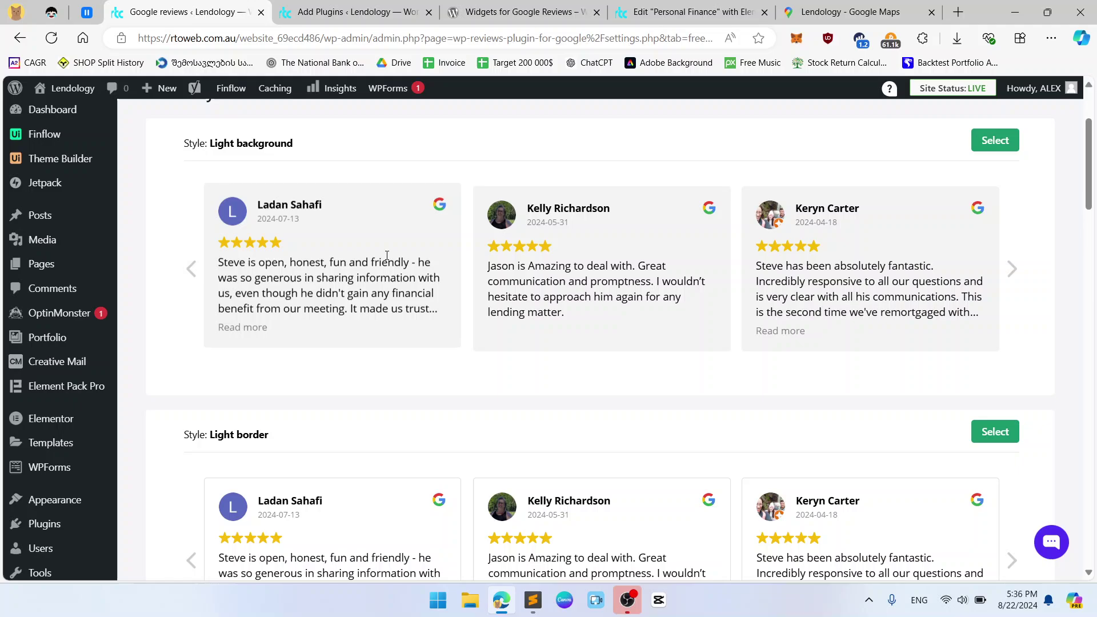
scroll(373, 288, "down", 8)
scroll(372, 288, "down", 3)
scroll(369, 284, "up", 8)
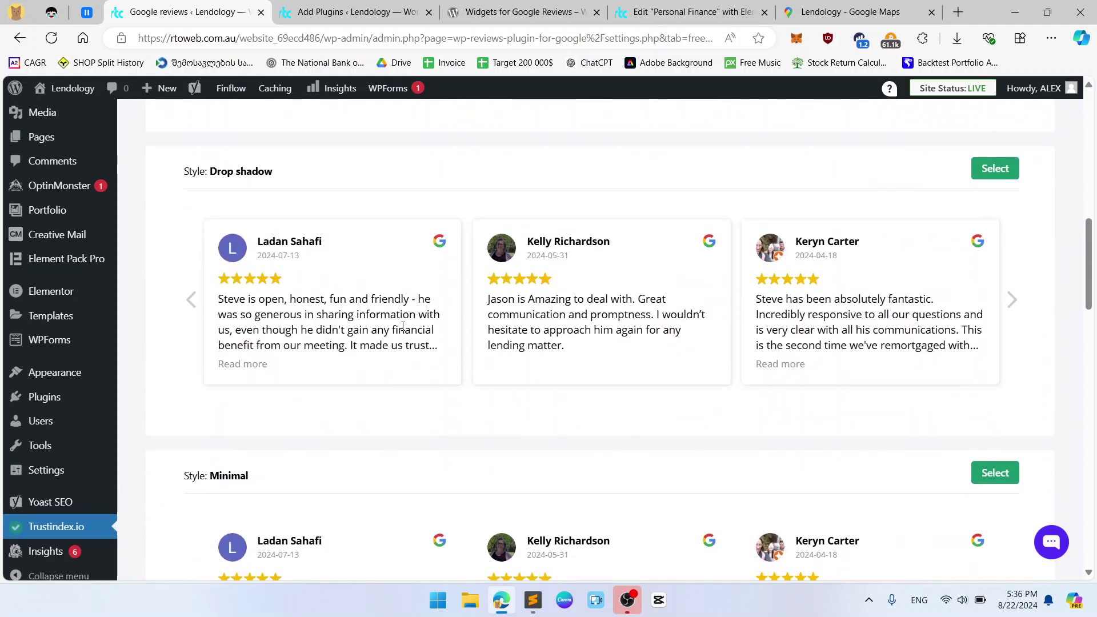
scroll(394, 276, "down", 6)
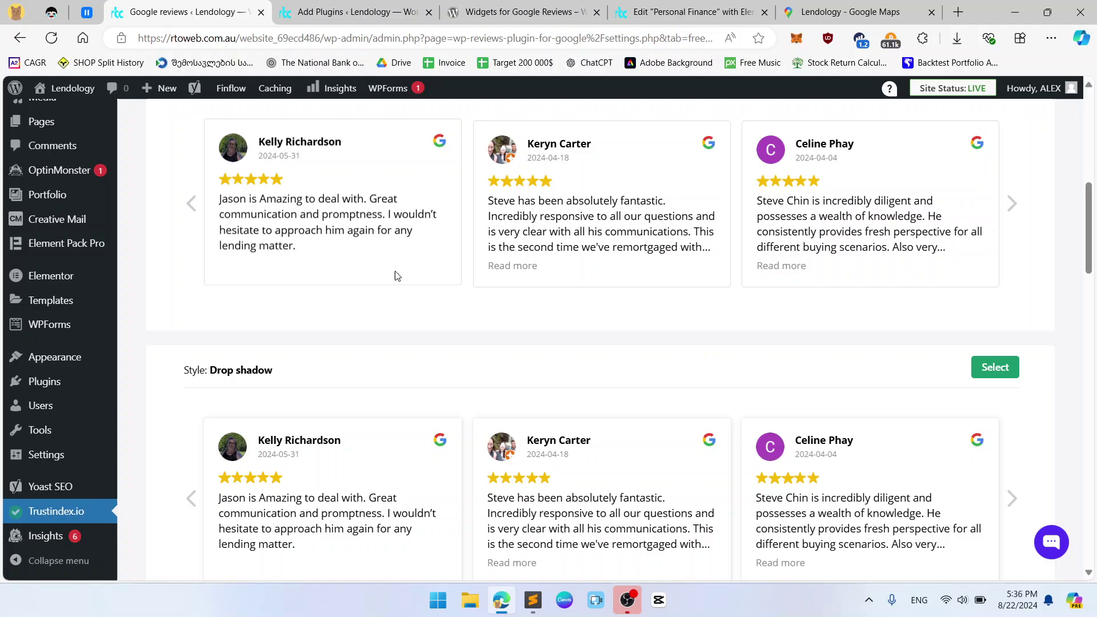
scroll(363, 412, "down", 9)
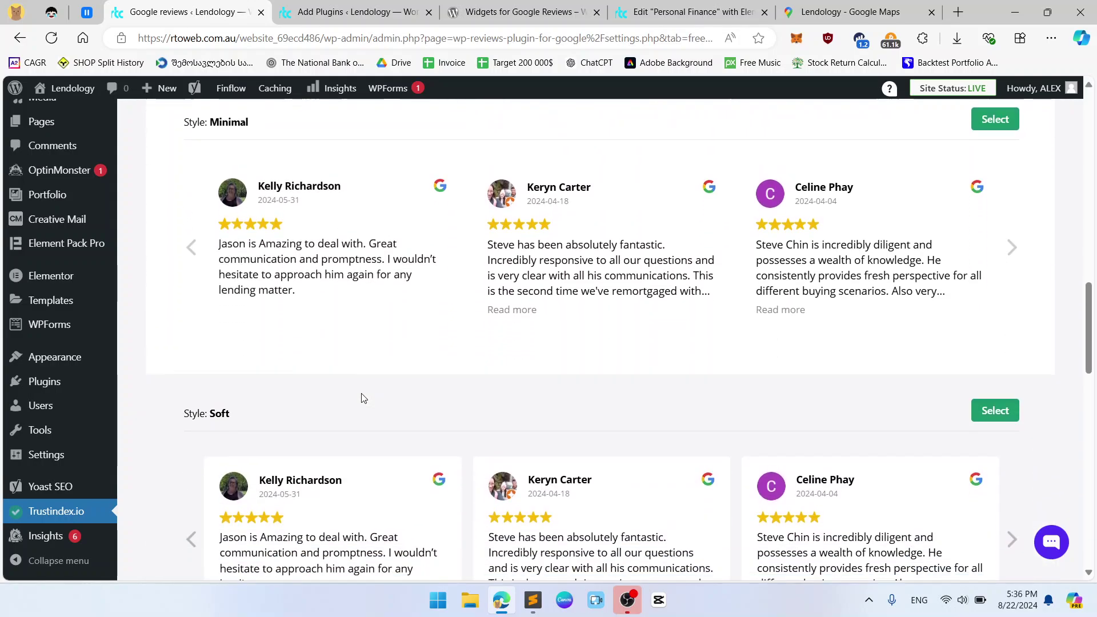
scroll(409, 289, "down", 9)
scroll(427, 339, "down", 9)
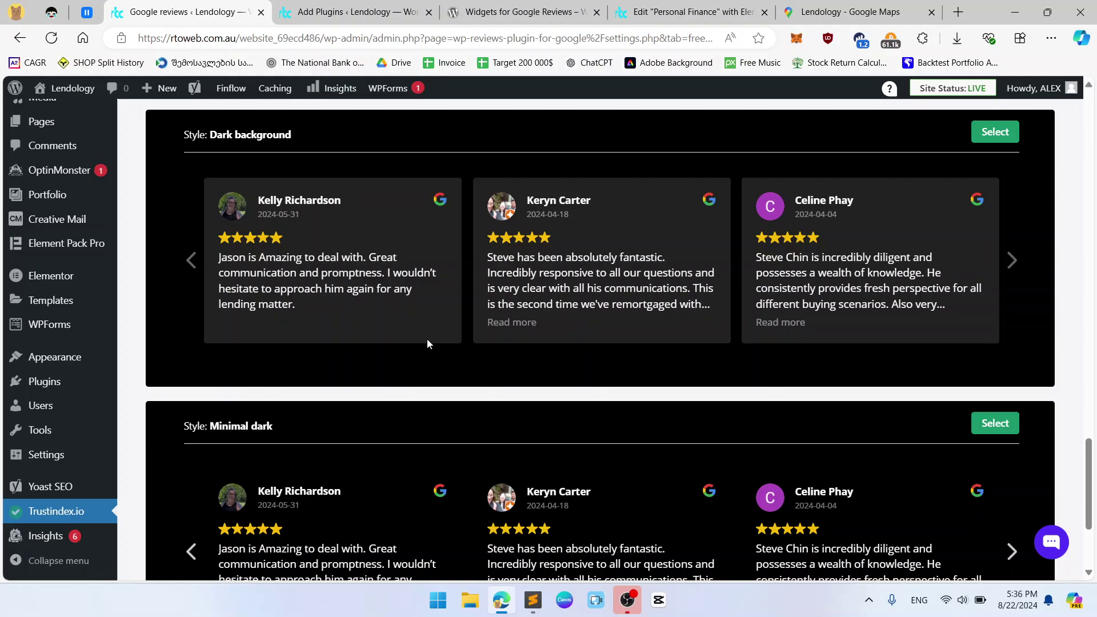
scroll(439, 336, "up", 20)
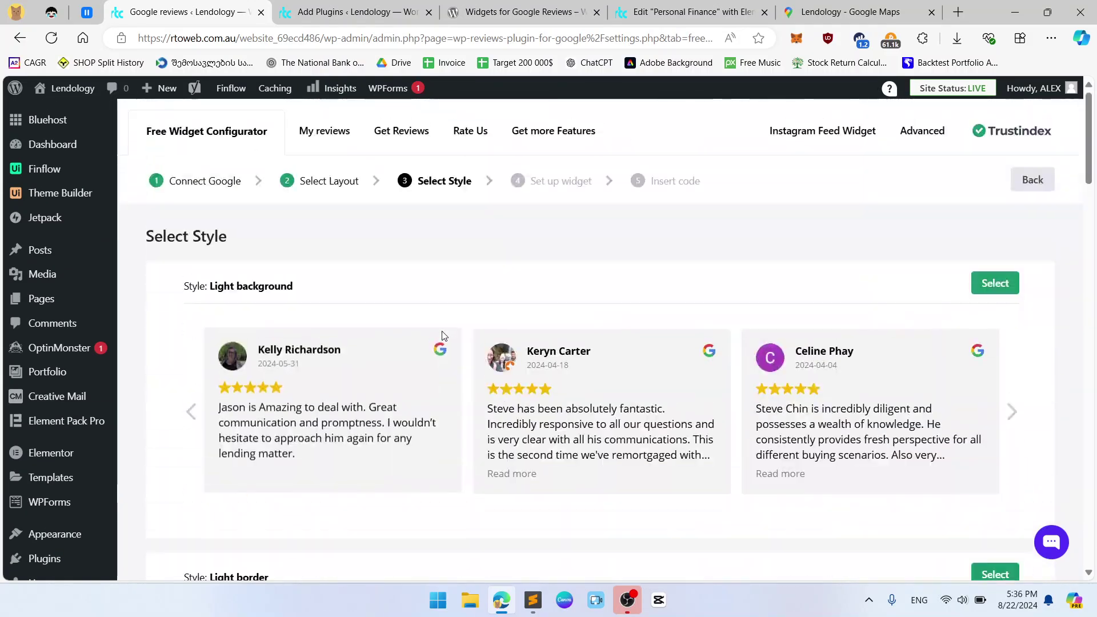
scroll(1015, 236, "down", 1)
- Choose the Light style, then review the Slider I preview and Widget Settings
left_click(979, 213)
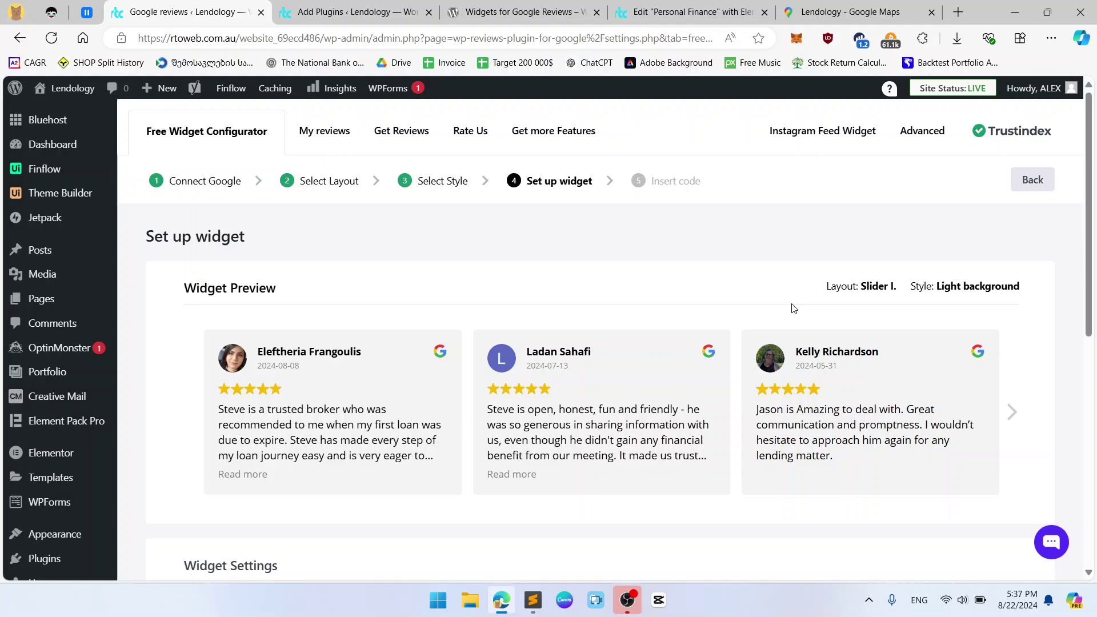
scroll(772, 286, "down", 5)
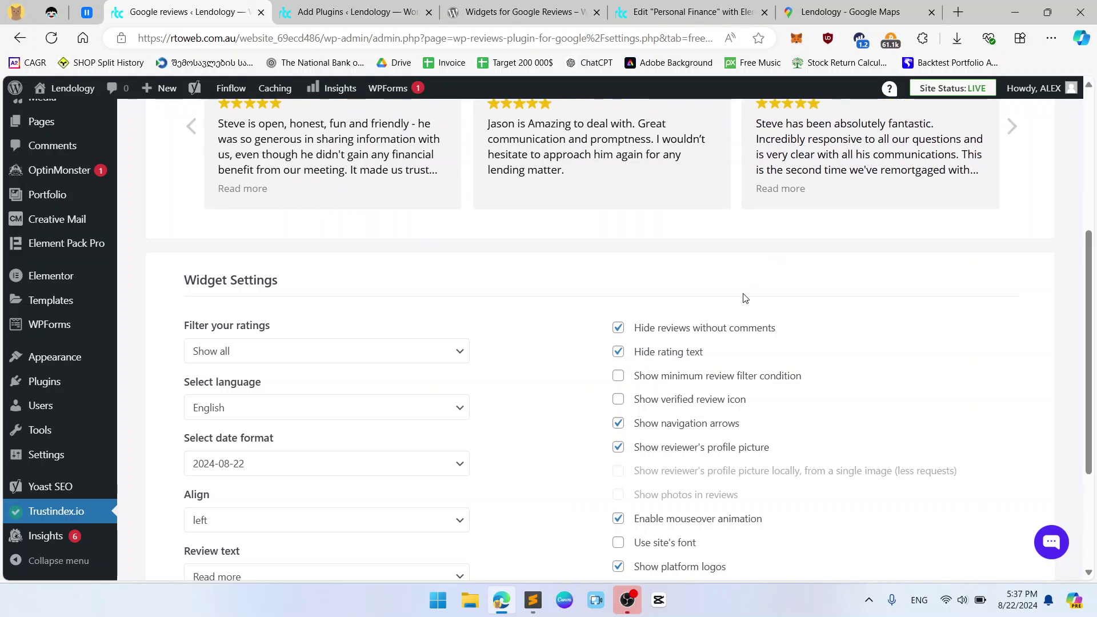
scroll(497, 283, "down", 1)
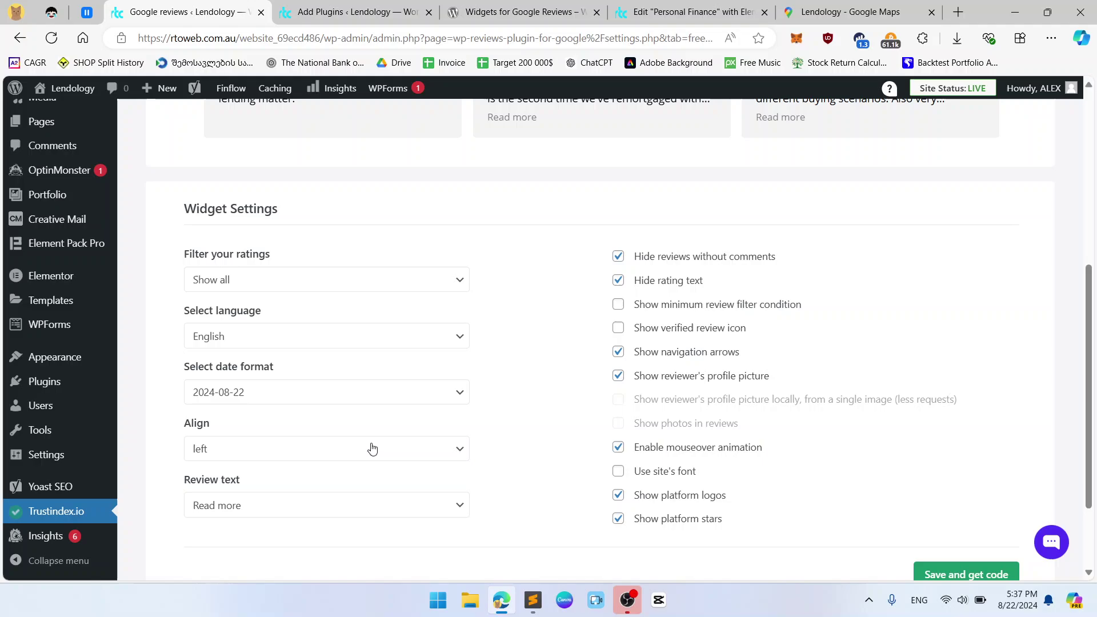
scroll(242, 499, "up", 5)
scroll(436, 559, "down", 3)
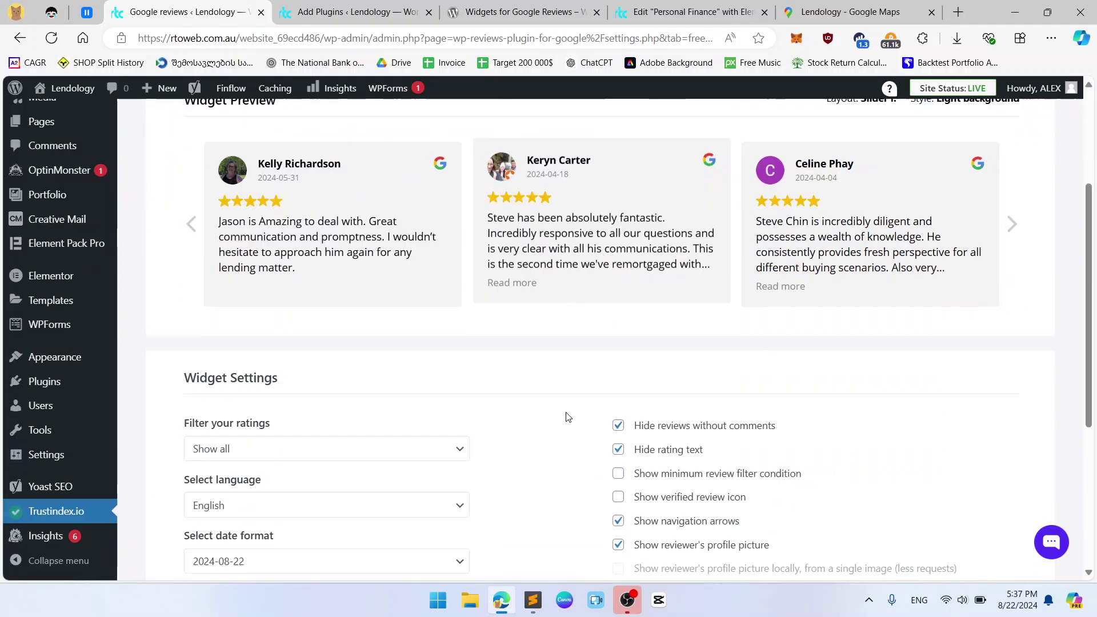
scroll(436, 559, "down", 1)
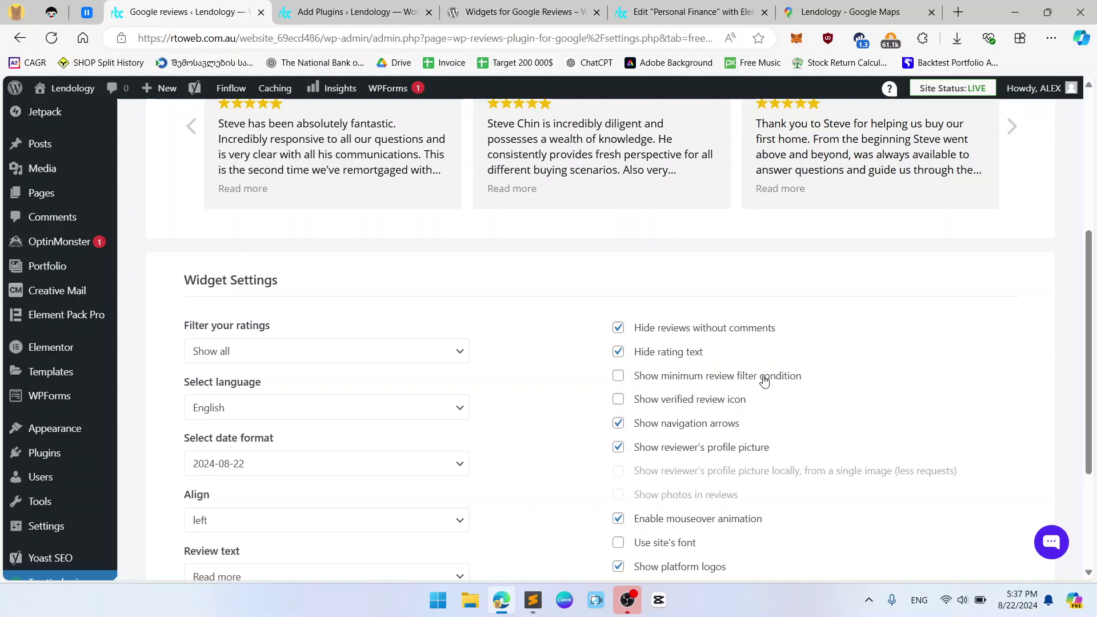
scroll(747, 369, "down", 1)
scroll(722, 353, "up", 2)
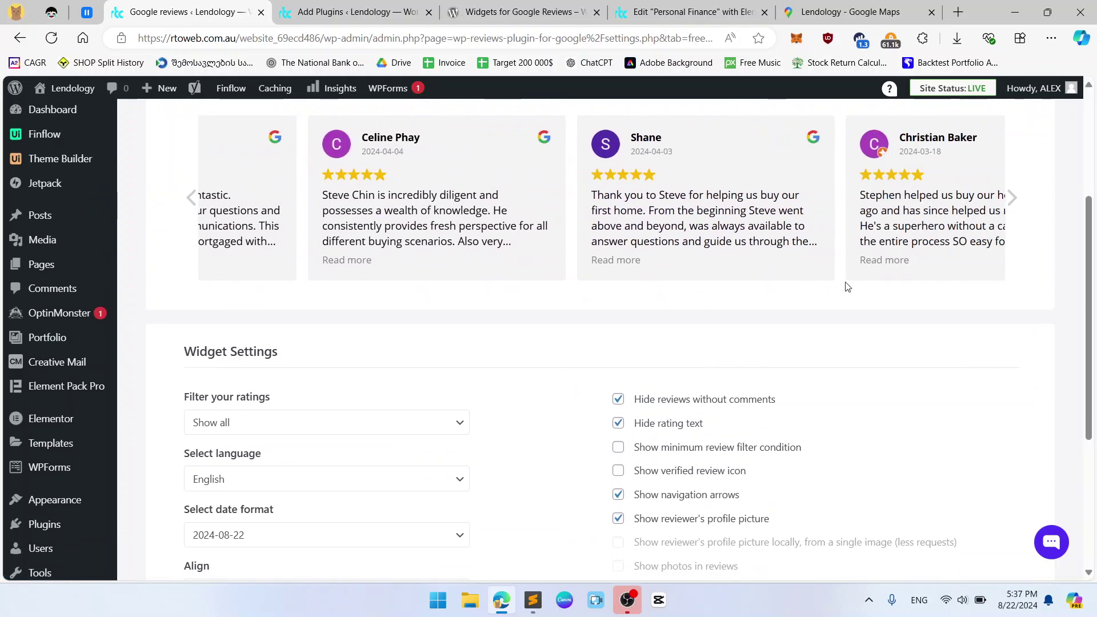
scroll(791, 366, "down", 1)
scroll(786, 422, "up", 2)
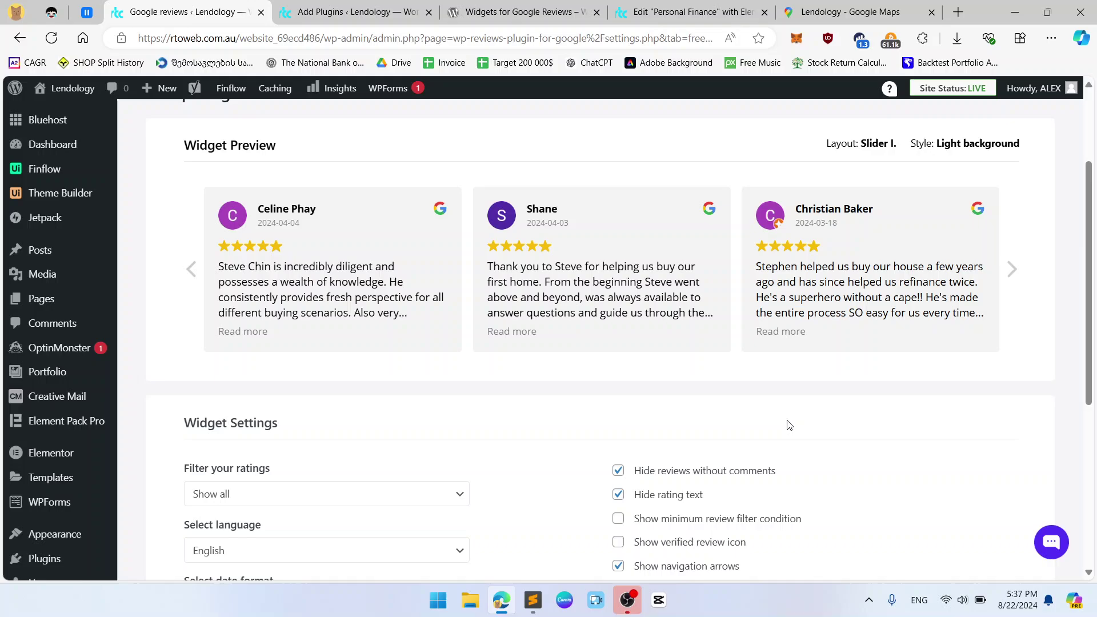
scroll(743, 423, "down", 3)
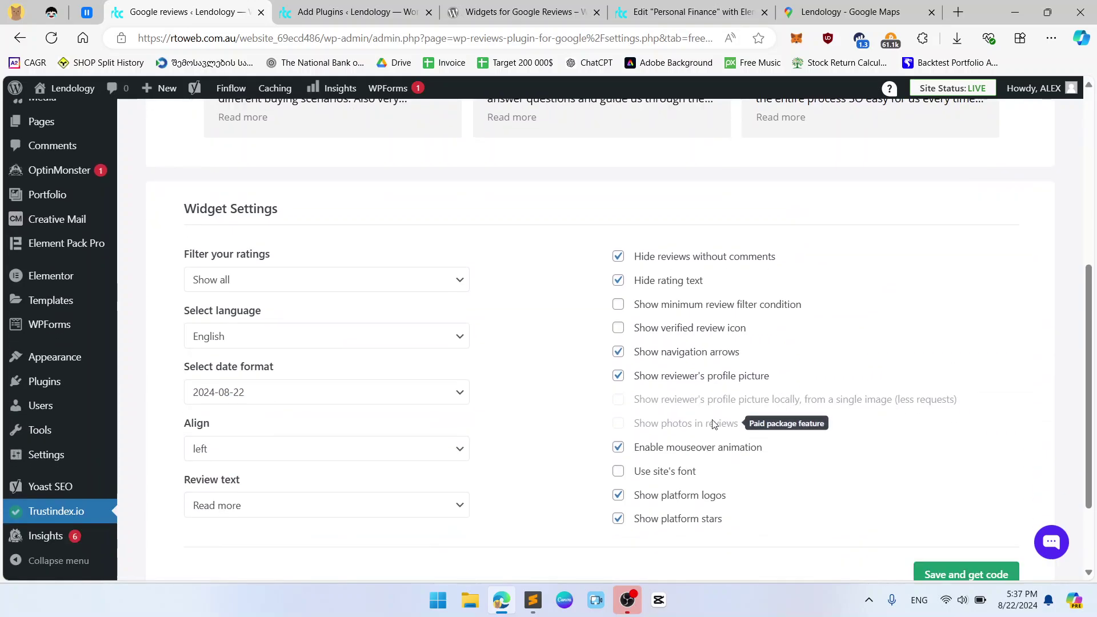
- Tick 'Show reviewer's profile picture', re-enabling it after the preview reloads
left_click(665, 380)
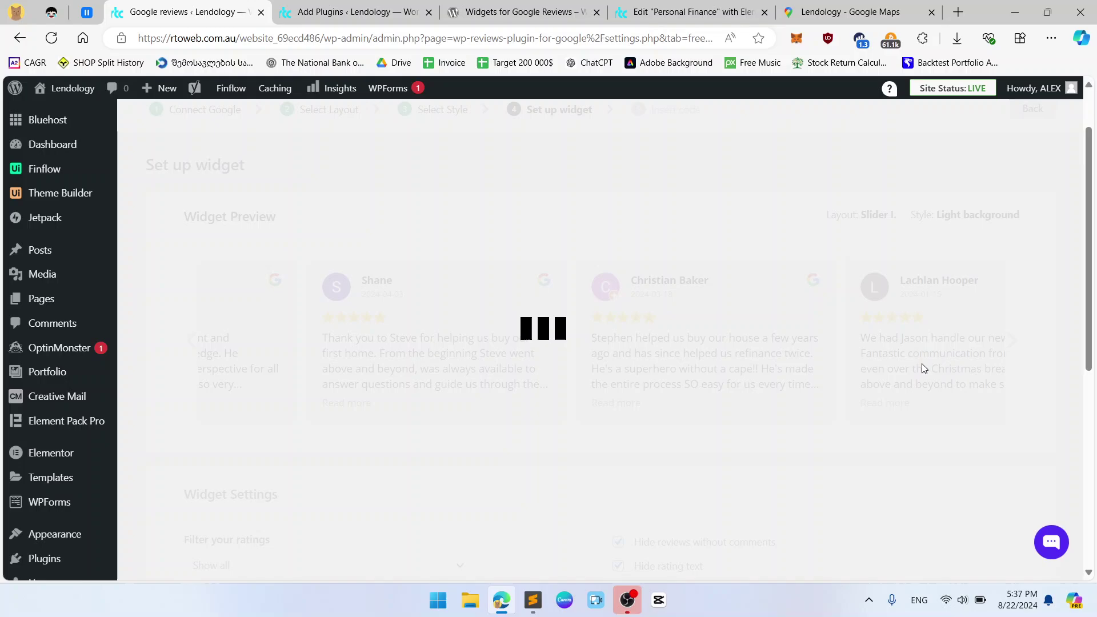
scroll(922, 364, "down", 1)
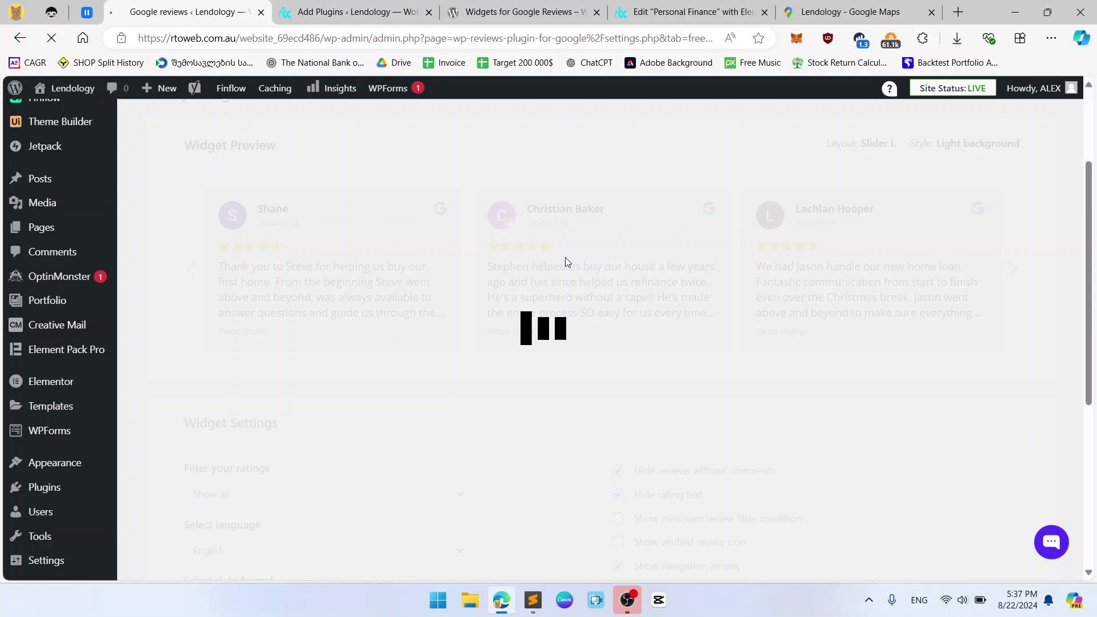
scroll(767, 386, "down", 3)
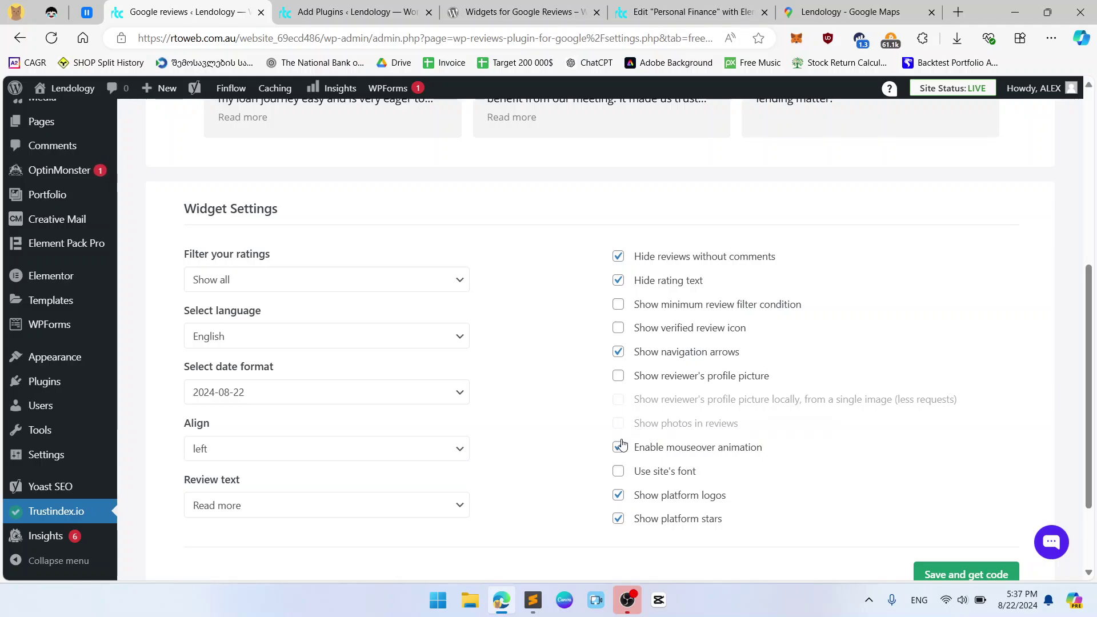
left_click(618, 376)
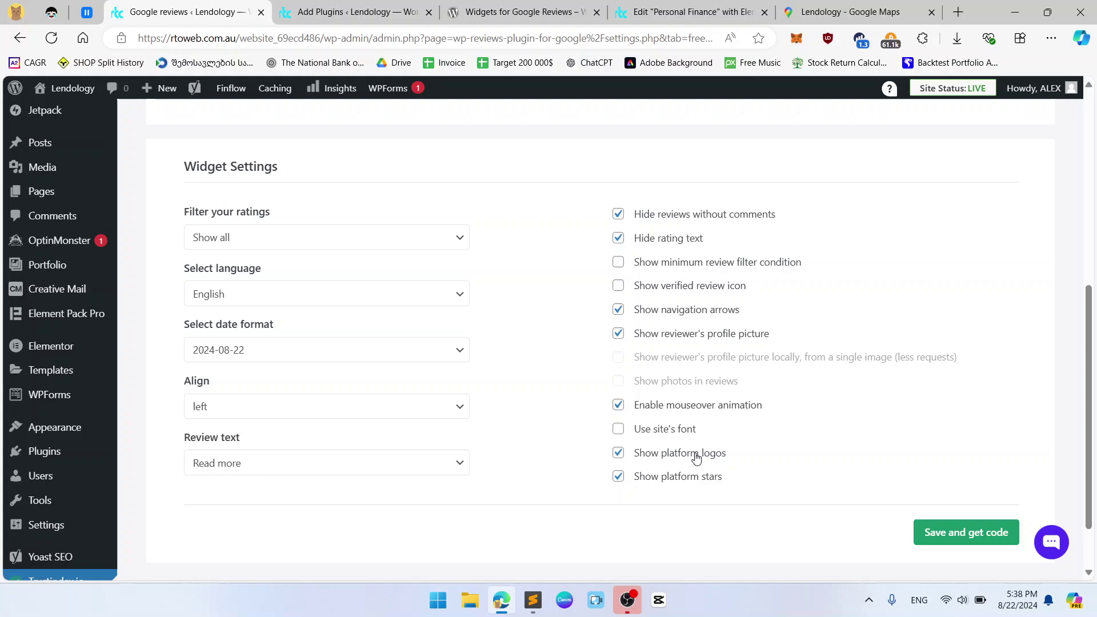
- Untick and re-tick 'Show platform logos', checking the Slider I preview after each reload
left_click(696, 452)
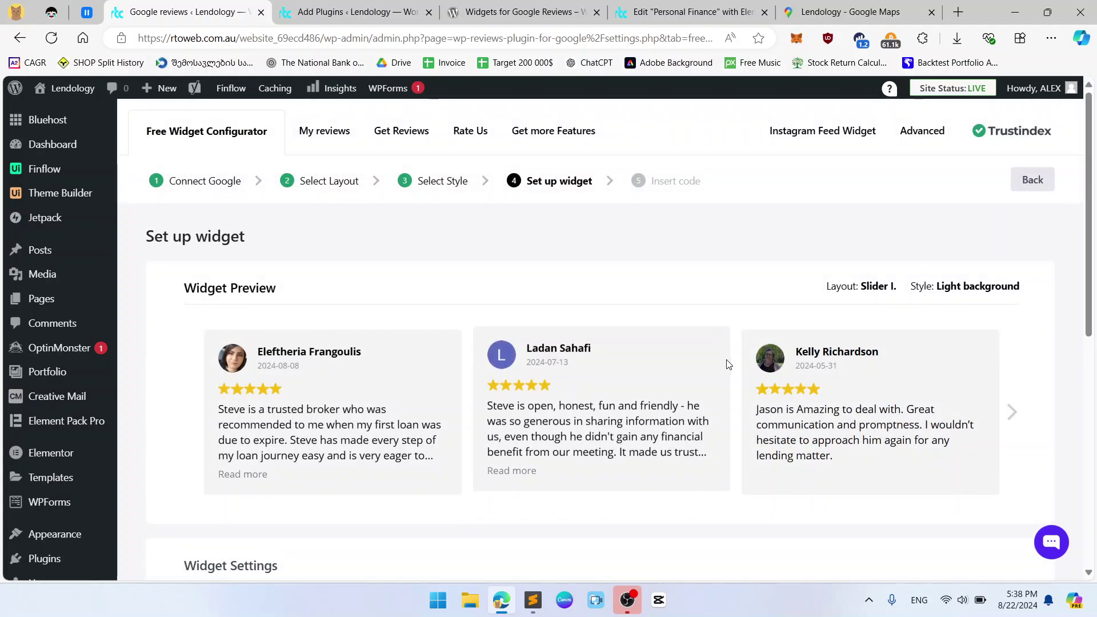
scroll(726, 368, "down", 4)
scroll(726, 368, "up", 2)
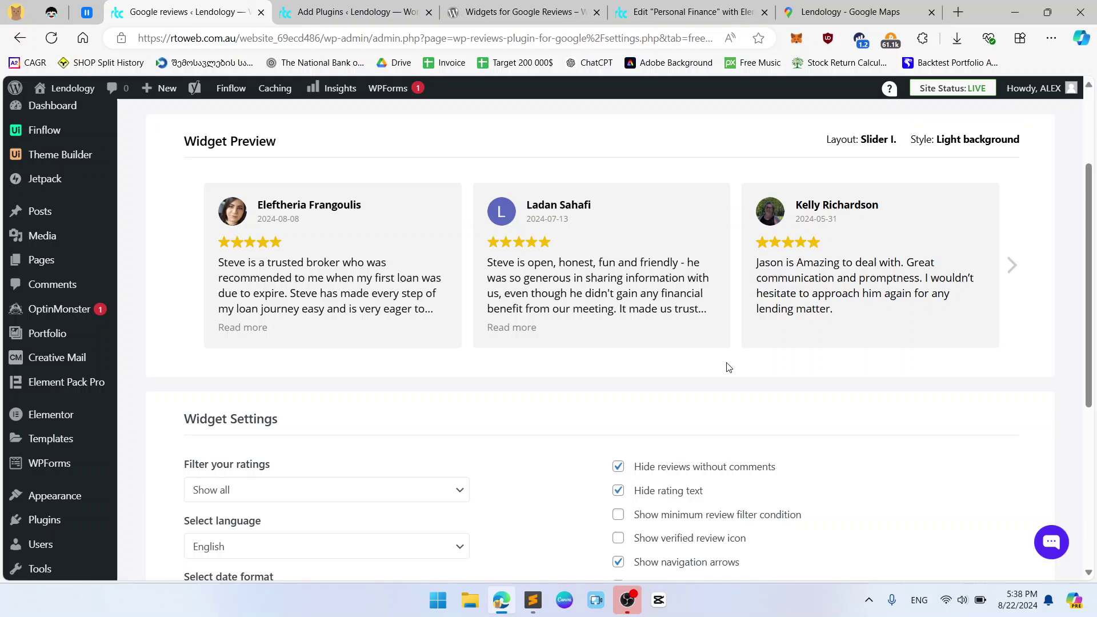
scroll(726, 367, "down", 6)
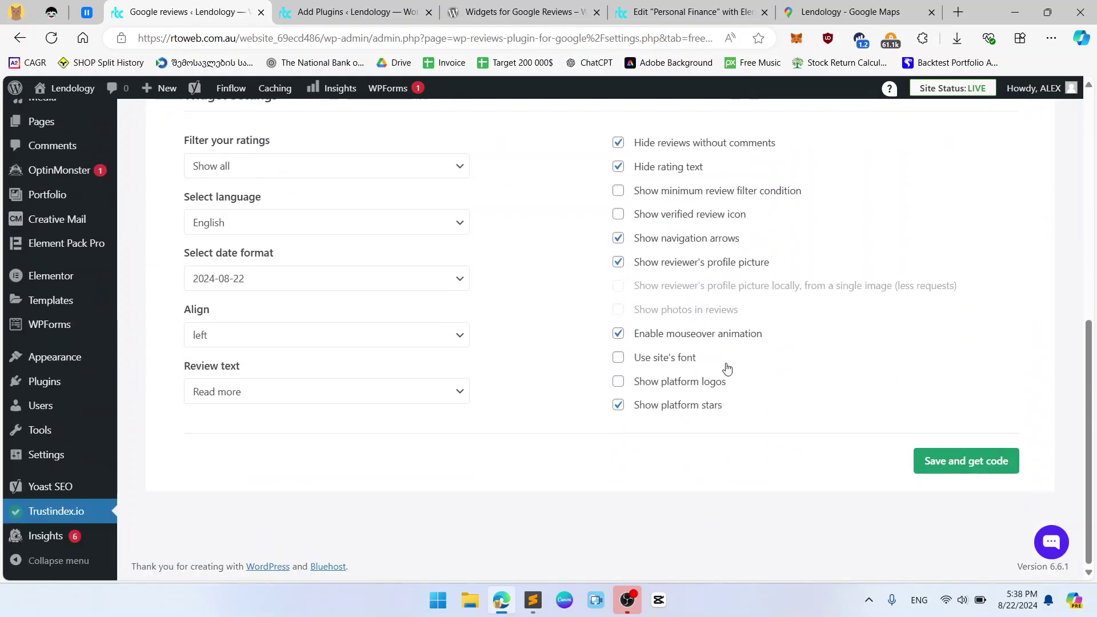
left_click(674, 386)
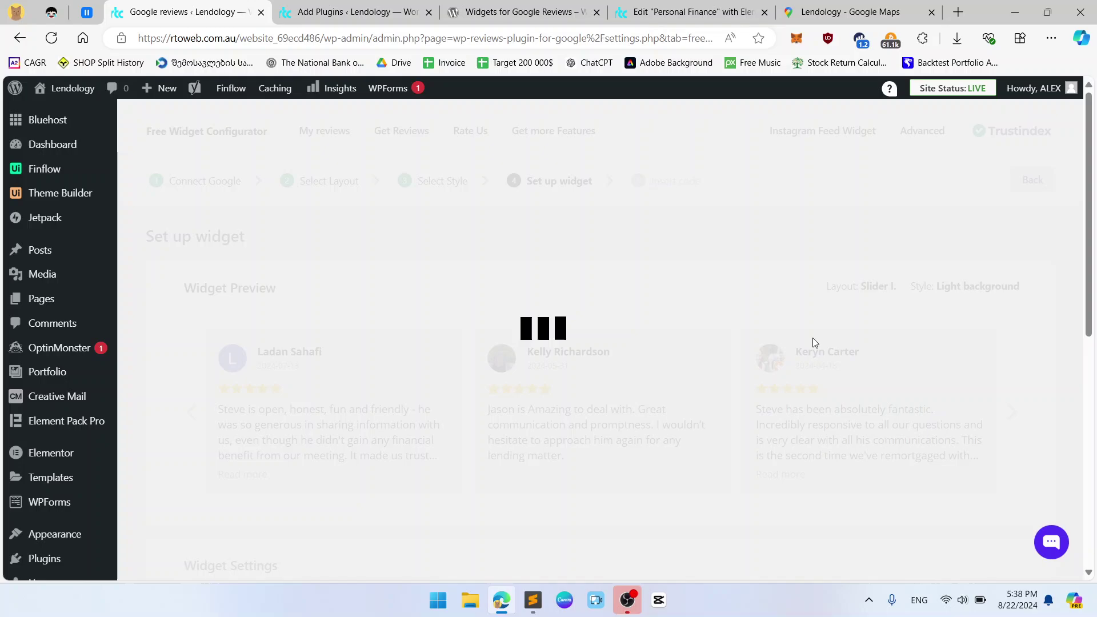
scroll(813, 338, "down", 3)
scroll(819, 343, "down", 5)
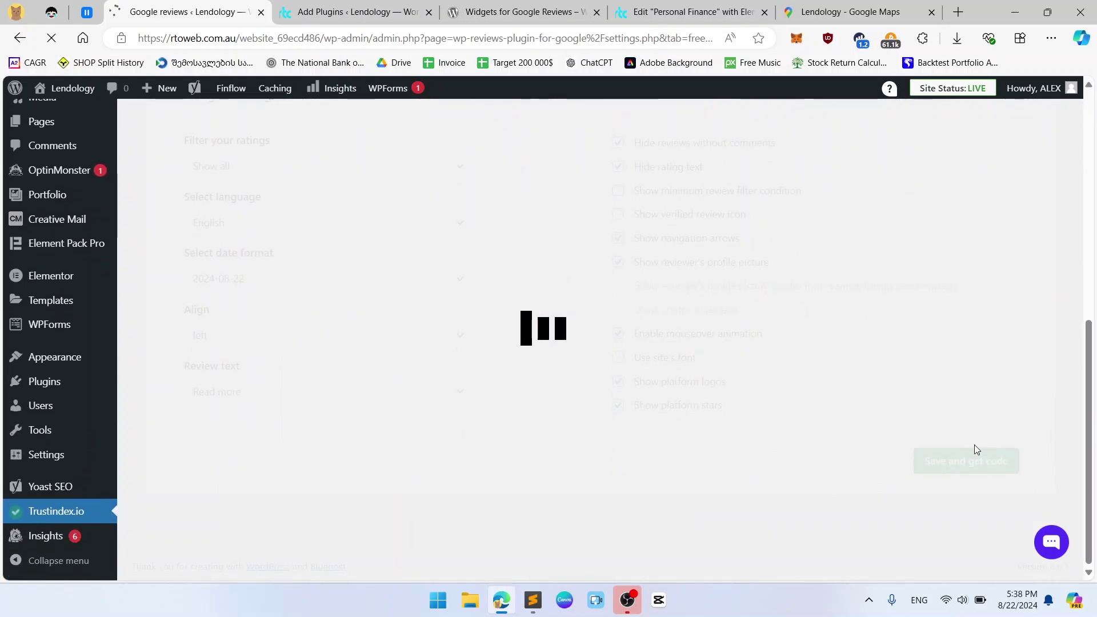
scroll(978, 467, "up", 4)
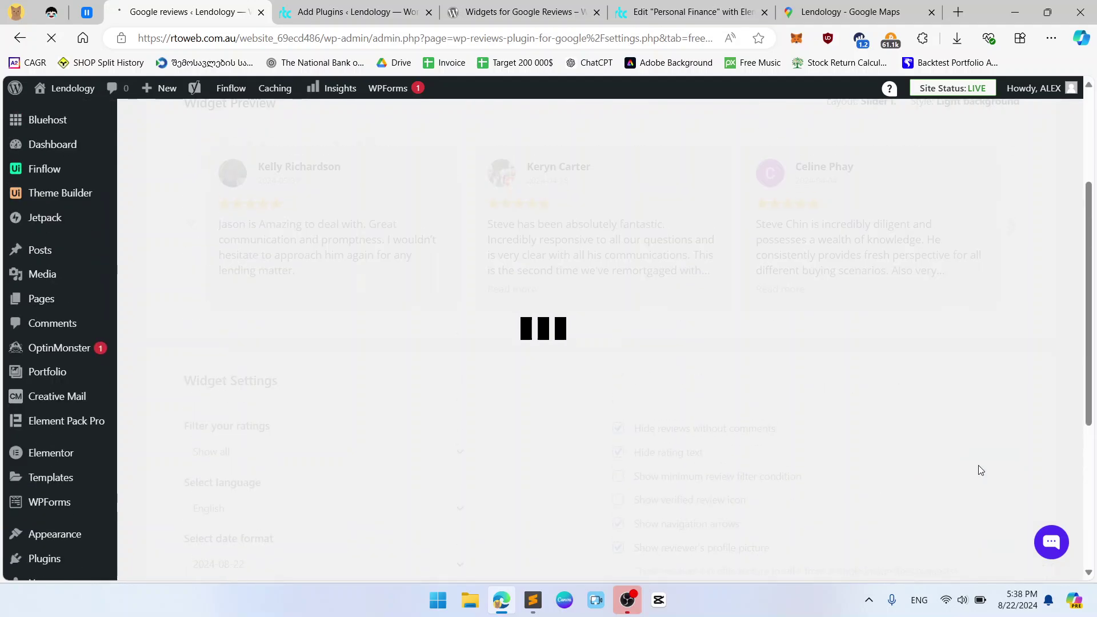
scroll(979, 470, "up", 3)
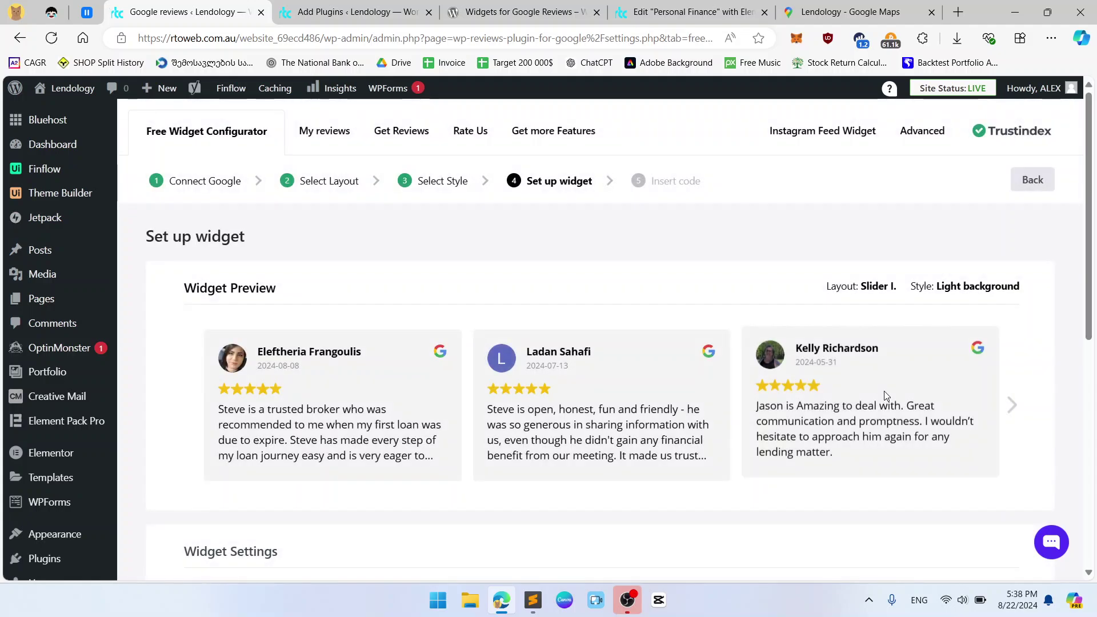
scroll(884, 391, "down", 7)
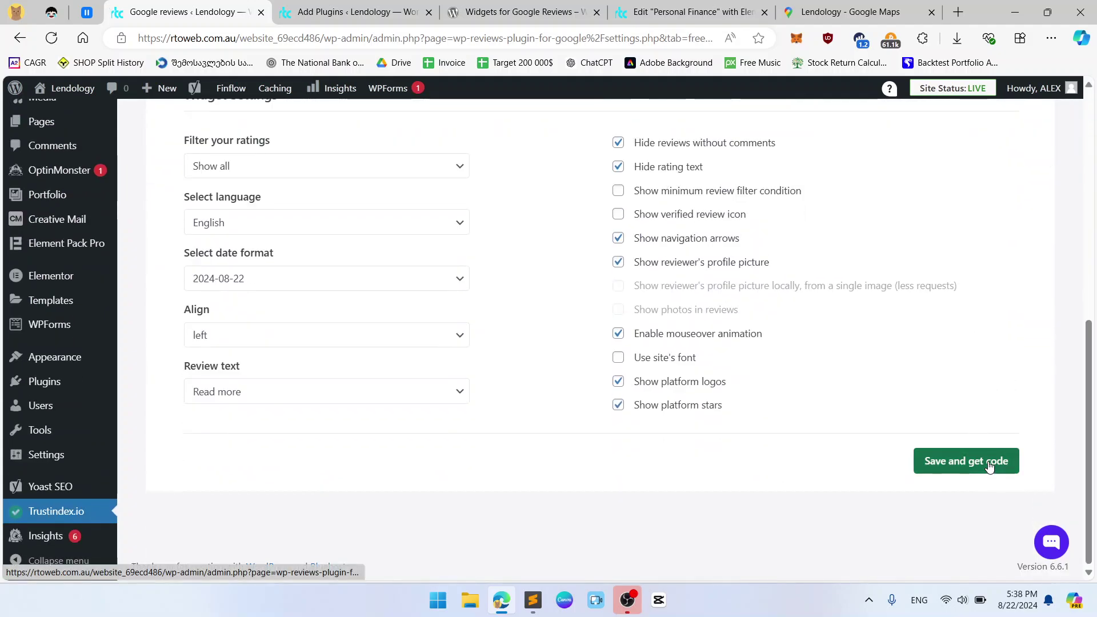
- Save the widget and copy its [trustindex no-registration=google] shortcode to the clipboard
left_click(989, 464)
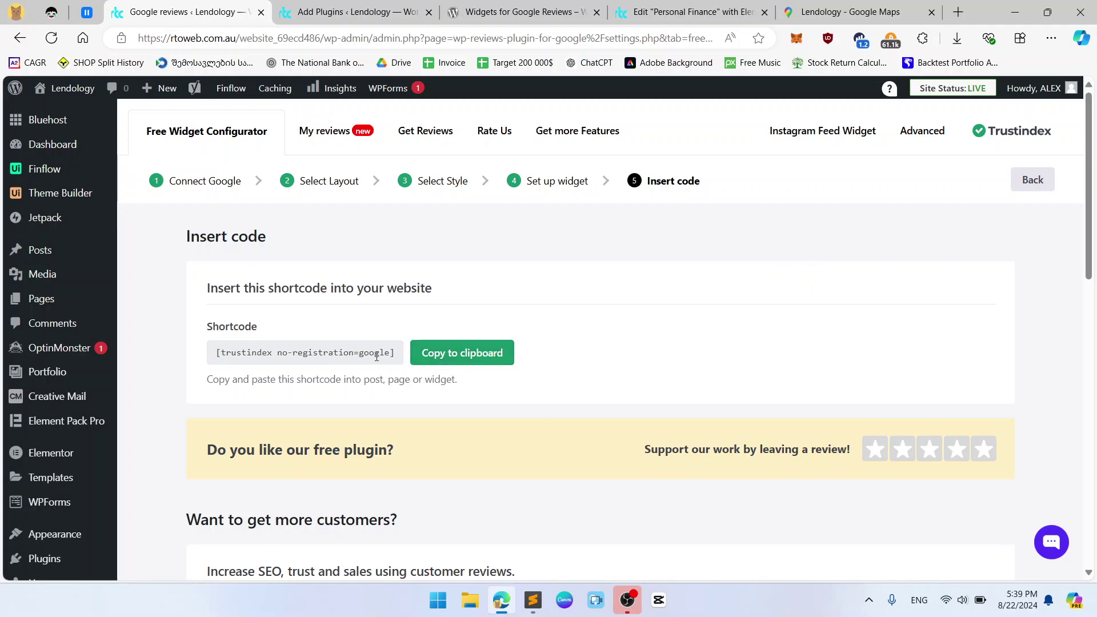
left_click(462, 353)
left_click(463, 353)
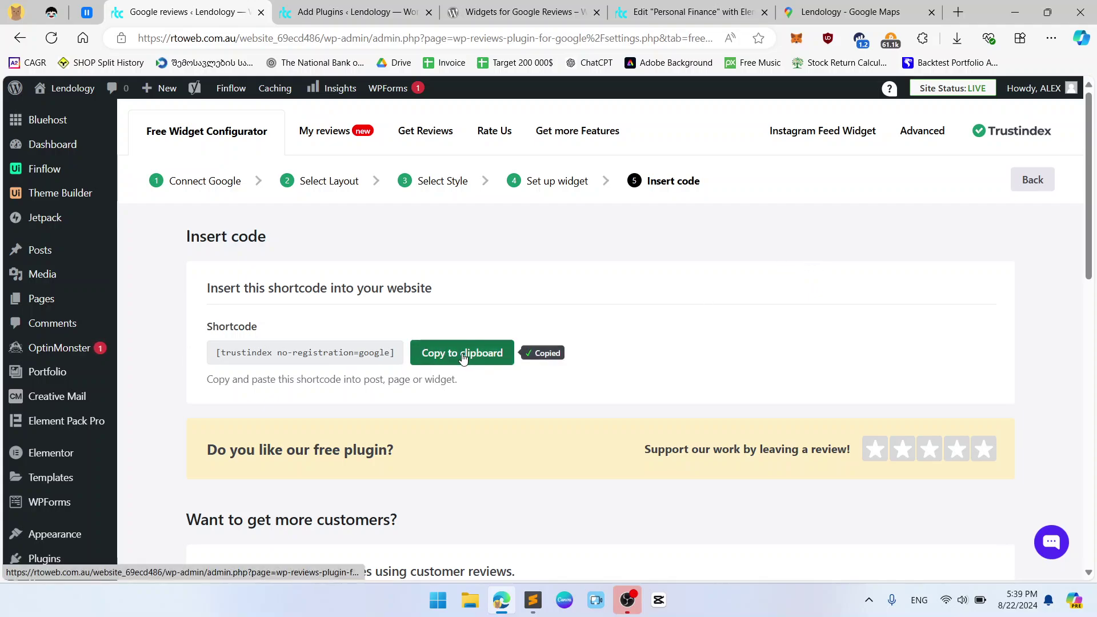
scroll(677, 345, "down", 3)
scroll(677, 345, "down", 6)
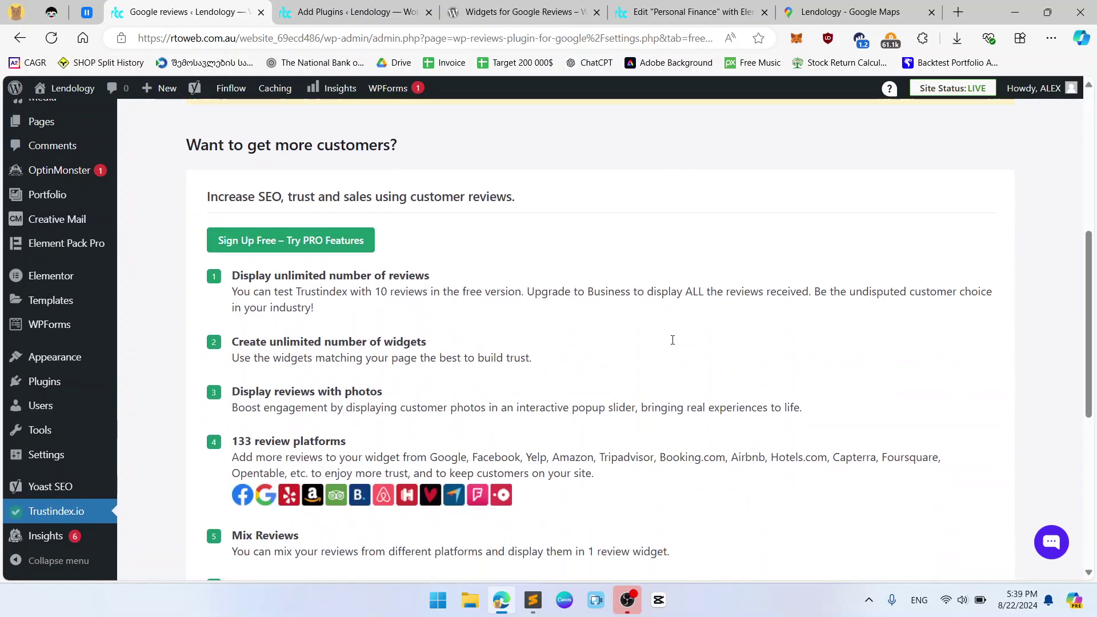
scroll(674, 344, "up", 5)
scroll(674, 345, "up", 4)
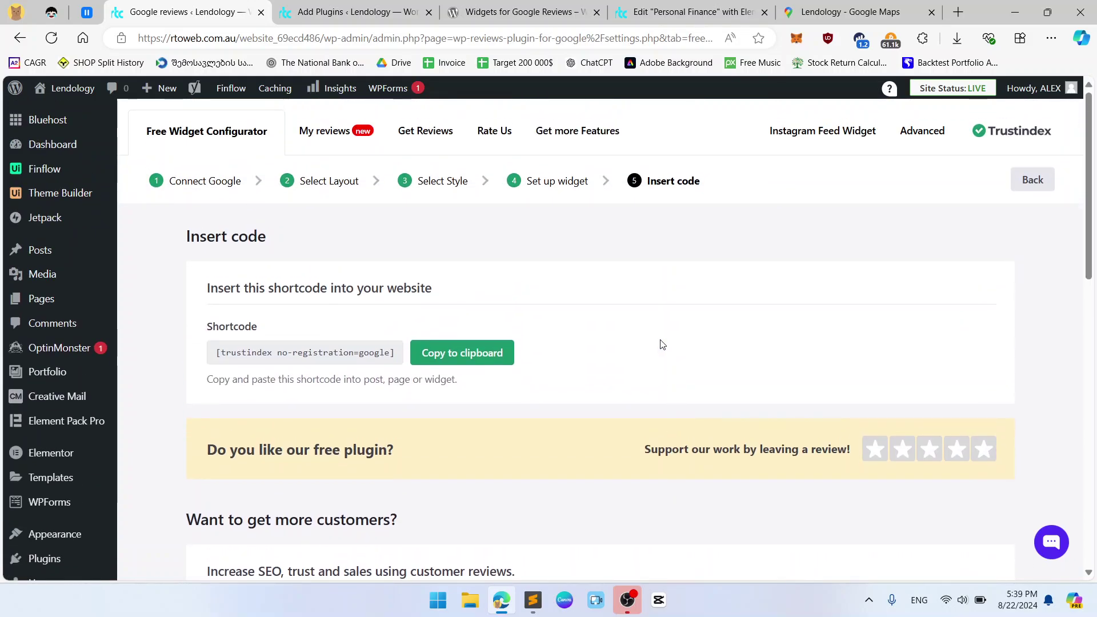
left_click(400, 11)
- Drag a Shortcode widget under 'Happy experiences' and paste [trustindex no-registration=google] into it
left_click(526, 11)
left_click(692, 12)
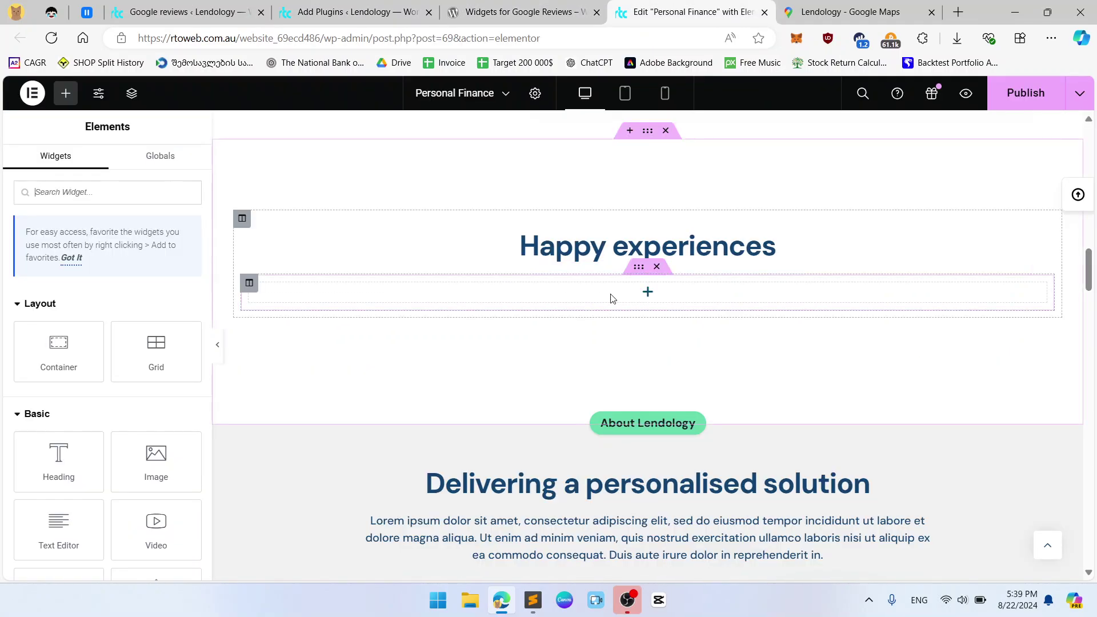
type("g")
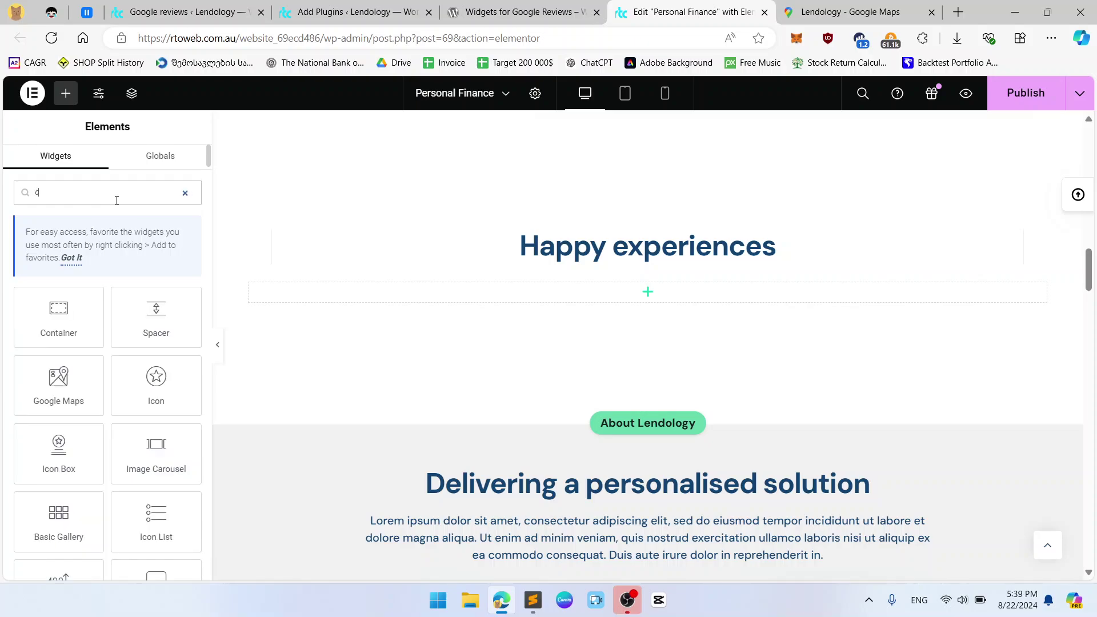
type("ode")
left_click_drag(73, 320, 616, 295)
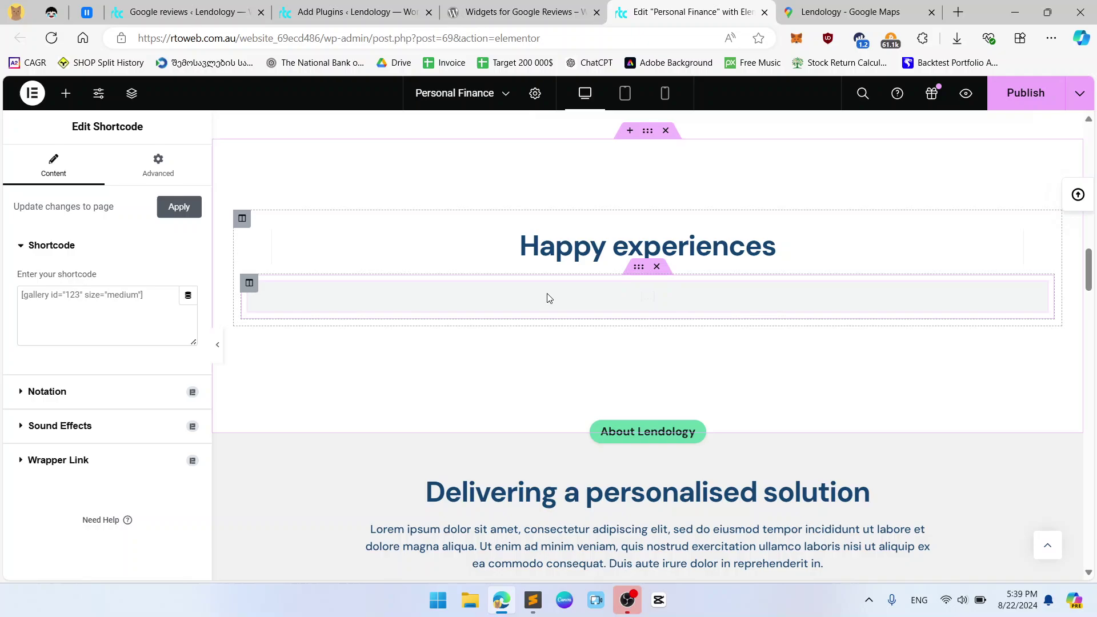
left_click(122, 319)
key("ctrl+v")
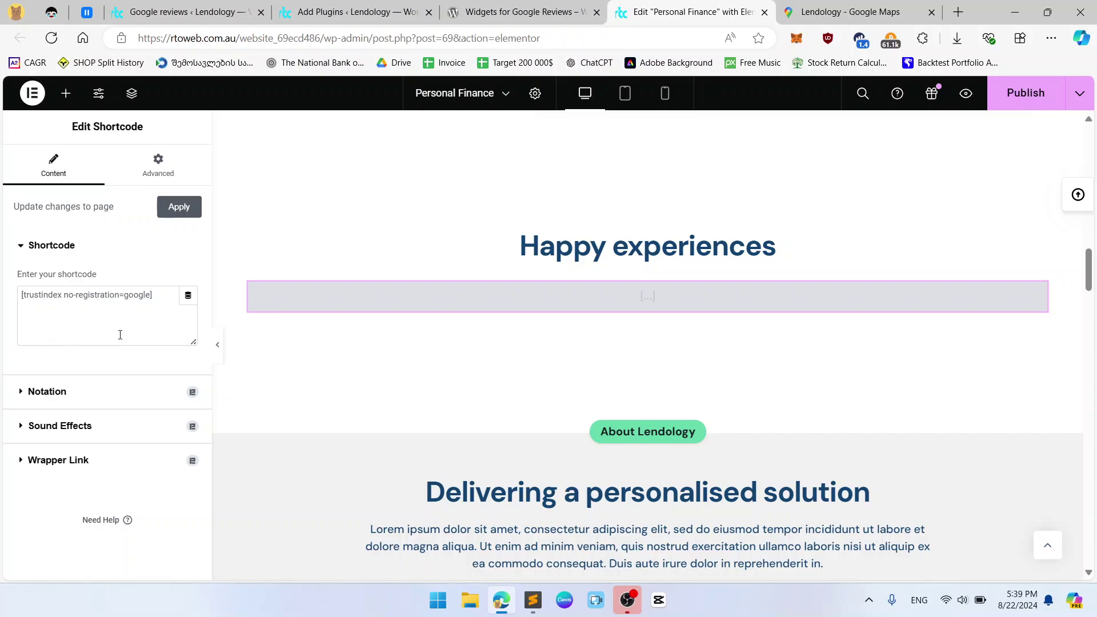
- Publish the updated Personal Finance page and load the live site address in another tab
left_click(1024, 106)
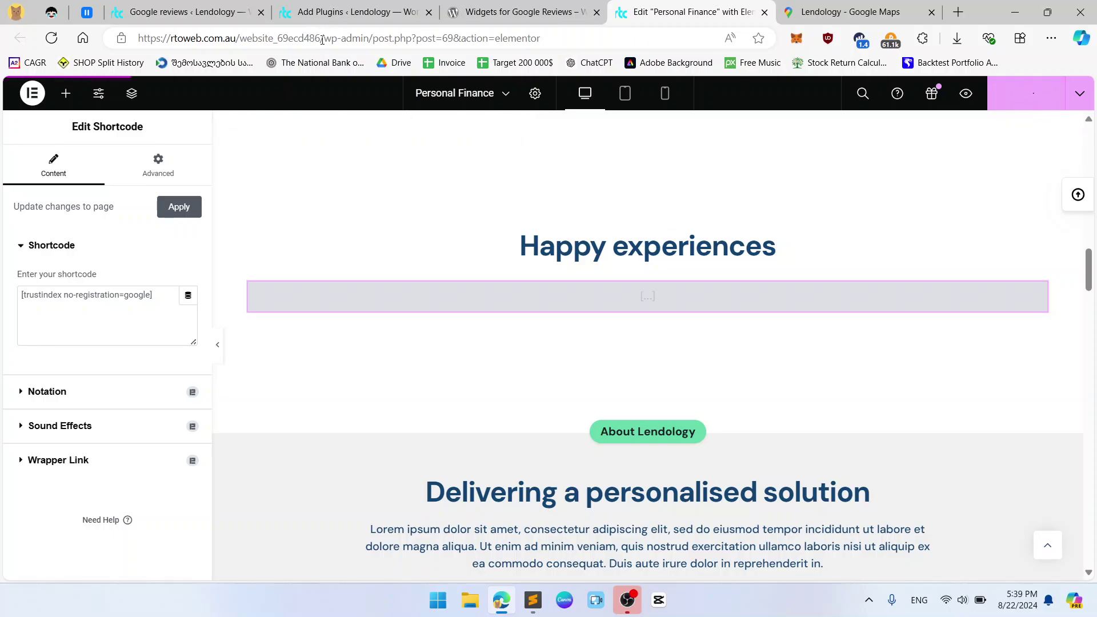
left_click_drag(323, 40, 138, 38)
left_click(846, 12)
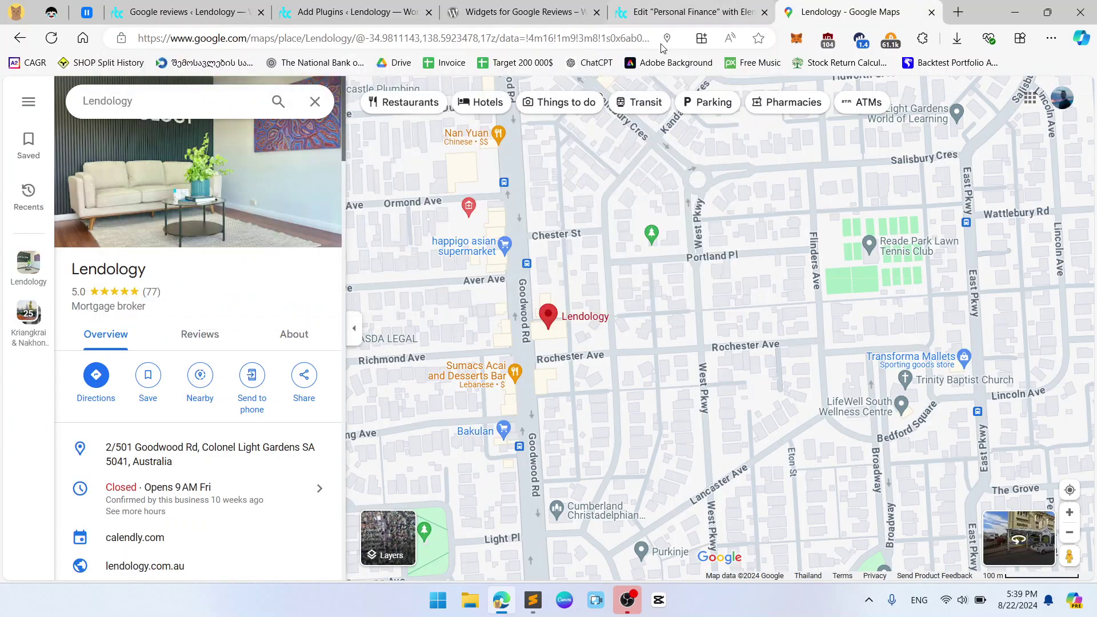
left_click(609, 43)
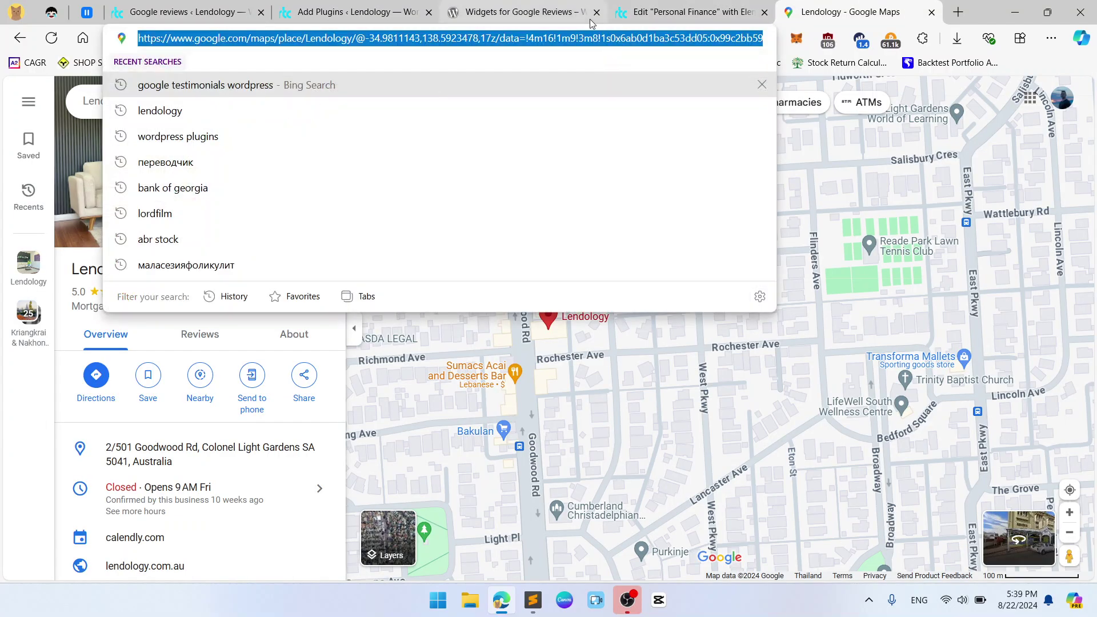
left_click(529, 12)
left_click(531, 36)
key("ctrl+v")
key("Return")
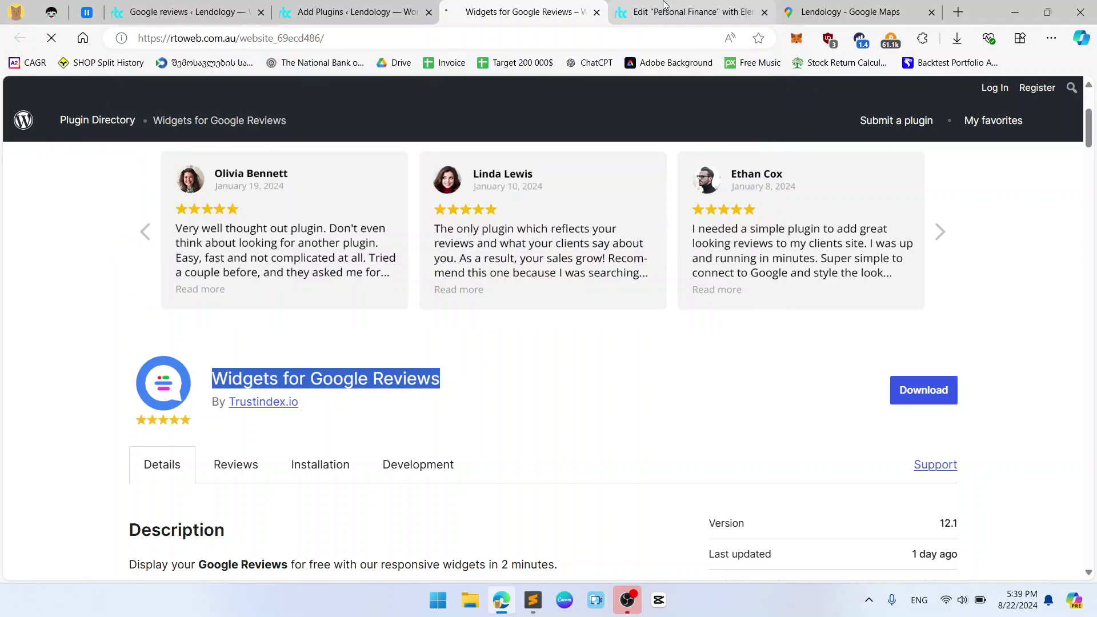
- View the live Personal Finance page down to the Happy experiences reviews slider
key("ctrl+Tab")
left_click(558, 7)
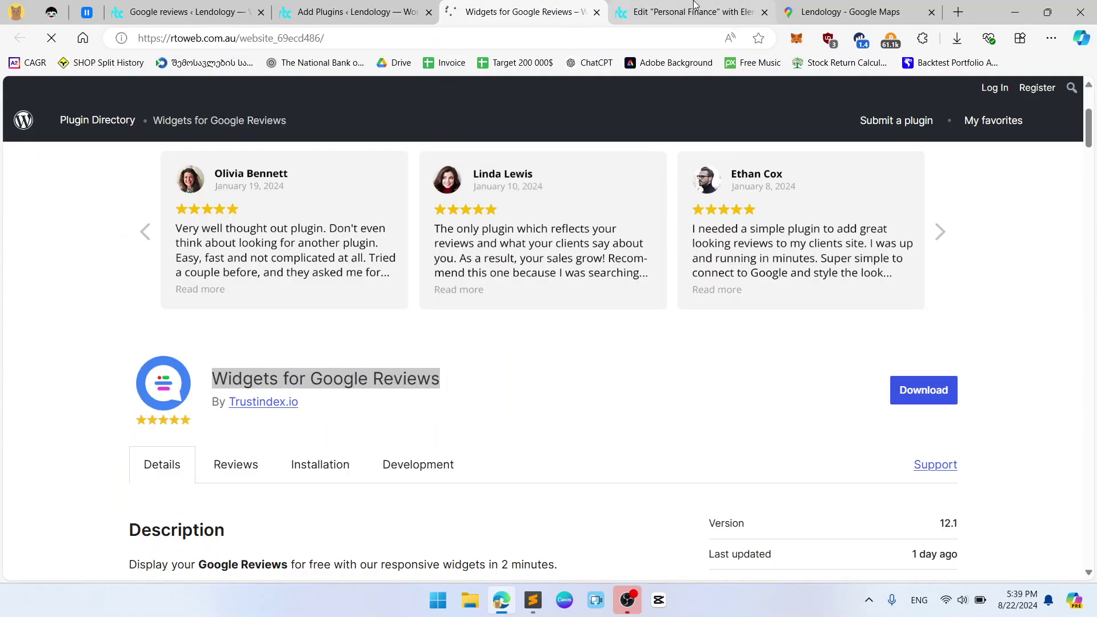
left_click(657, 12)
key("ctrl+shift+Tab")
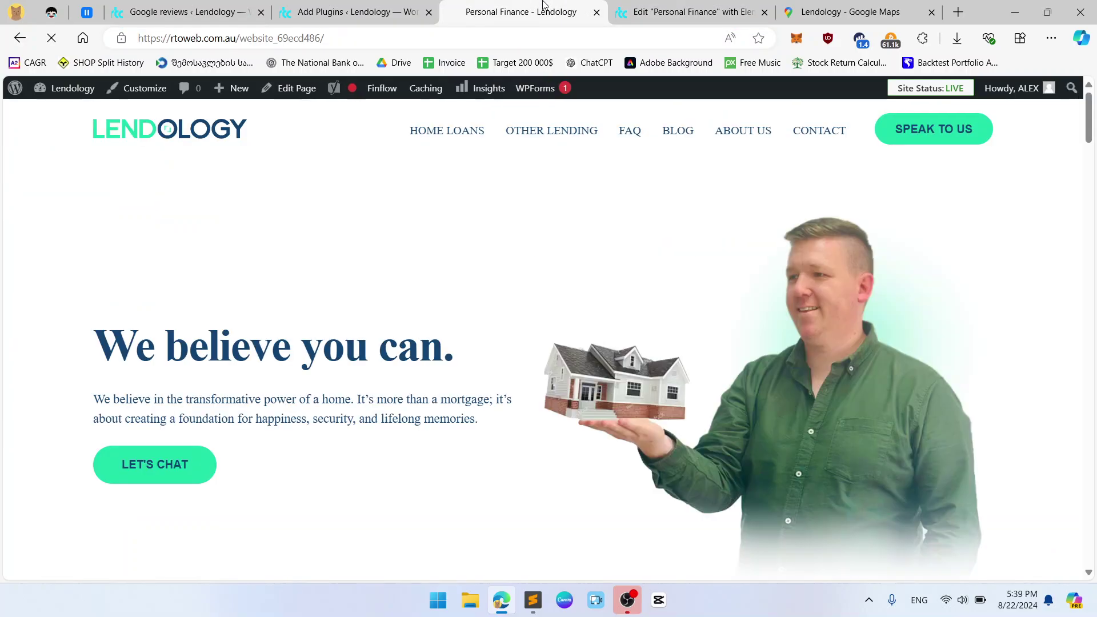
scroll(695, 296, "down", 8)
scroll(695, 296, "down", 15)
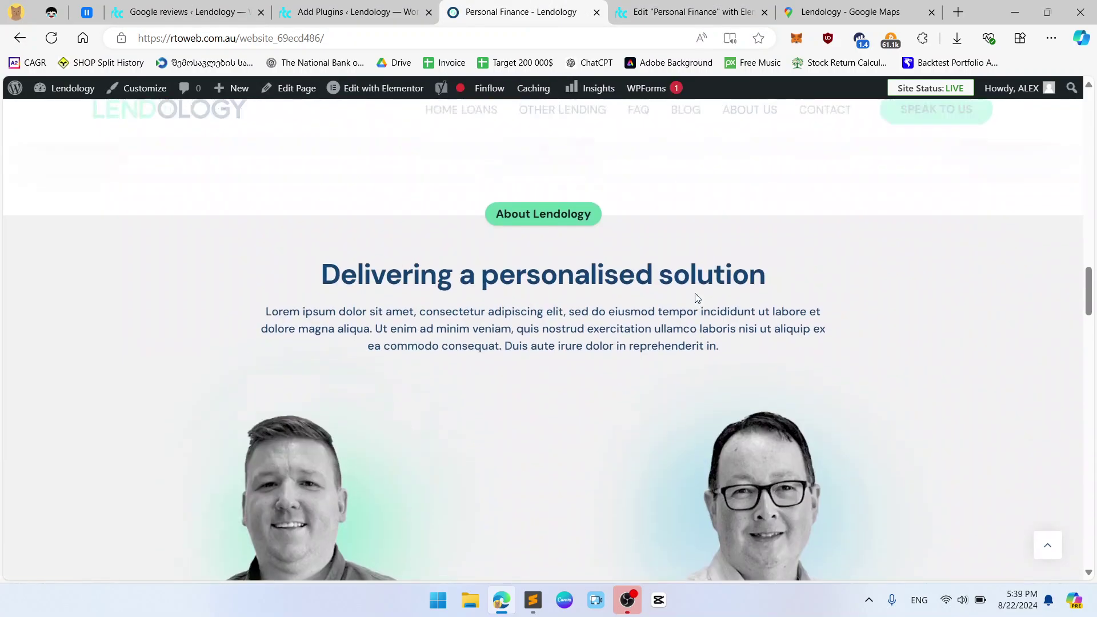
scroll(703, 299, "up", 4)
scroll(709, 302, "up", 3)
left_click_drag(883, 375, 564, 393)
left_click(970, 396)
- Advance the Google reviews slider three cards to check the carousel works
left_click(976, 383)
left_click(976, 383)
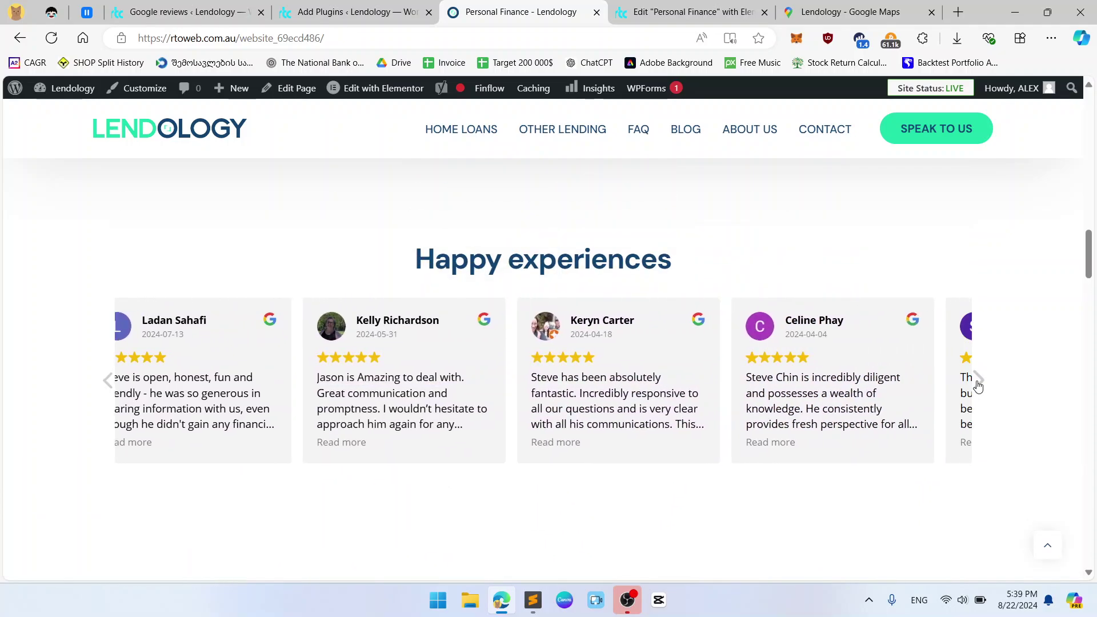
left_click(977, 383)
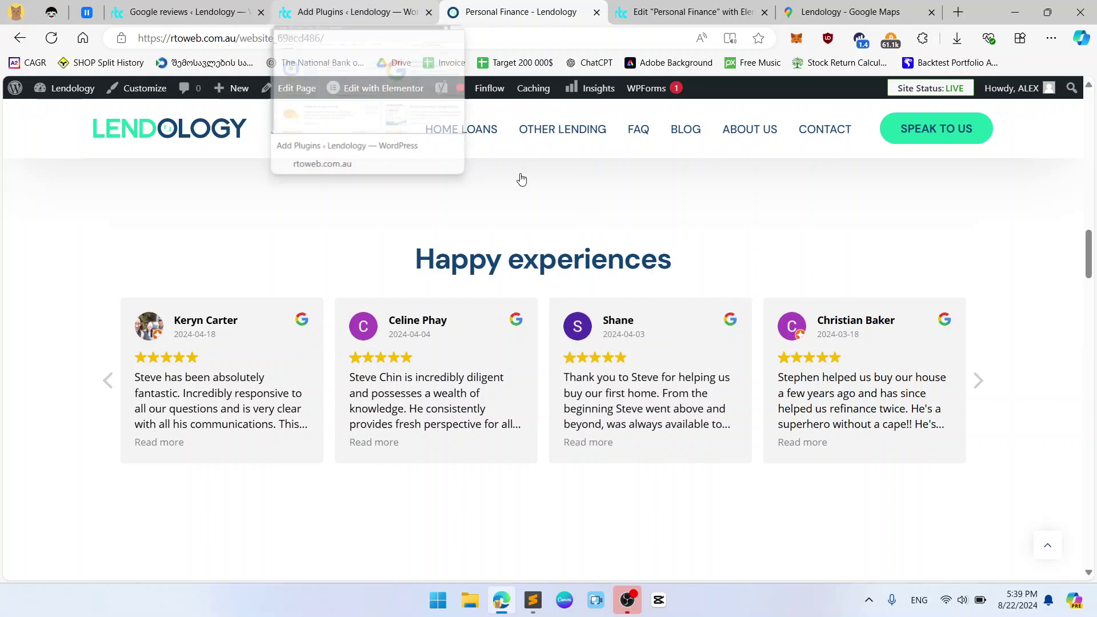
scroll(681, 368, "down", 4)
scroll(681, 367, "up", 4)
- Go to the Trustindex shortcode page and open its Advanced settings
left_click(317, 11)
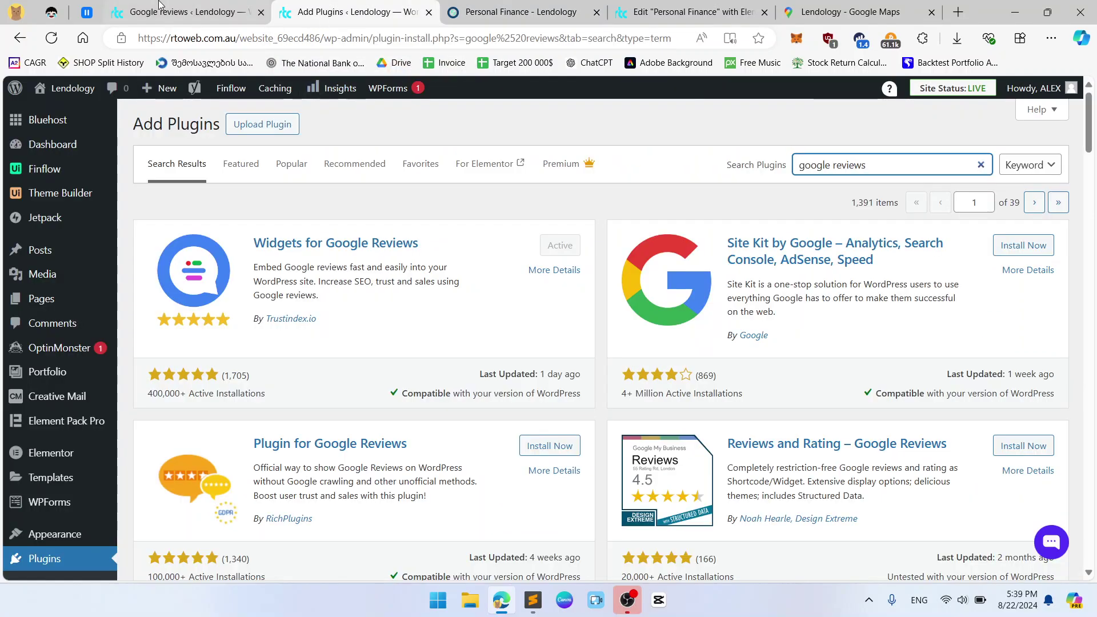
key("ctrl+shift+Tab")
scroll(622, 307, "down", 8)
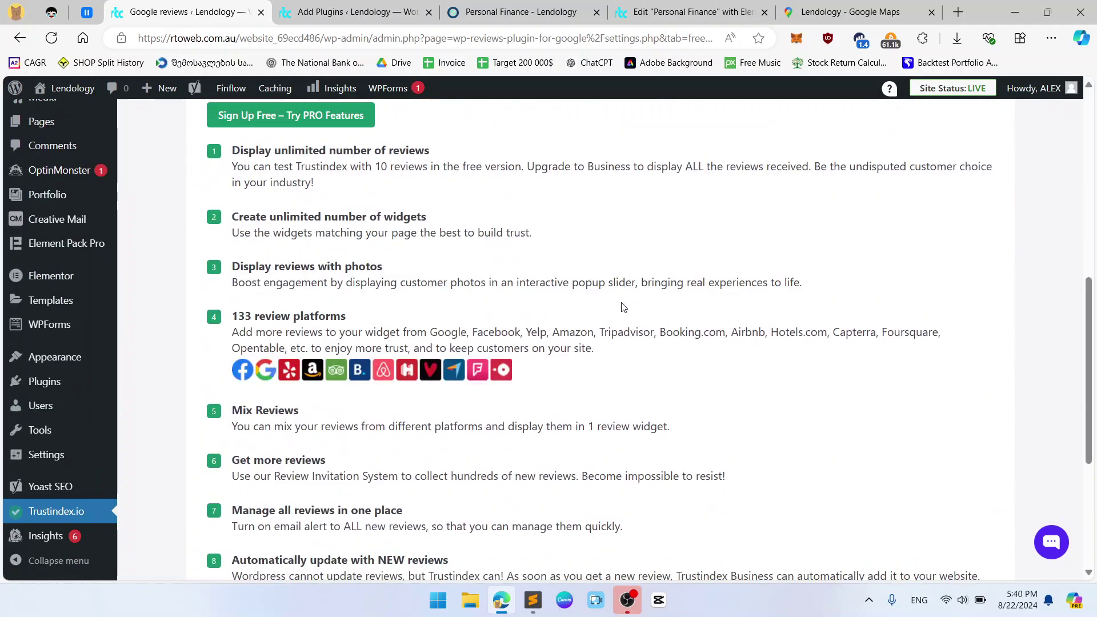
scroll(623, 308, "up", 8)
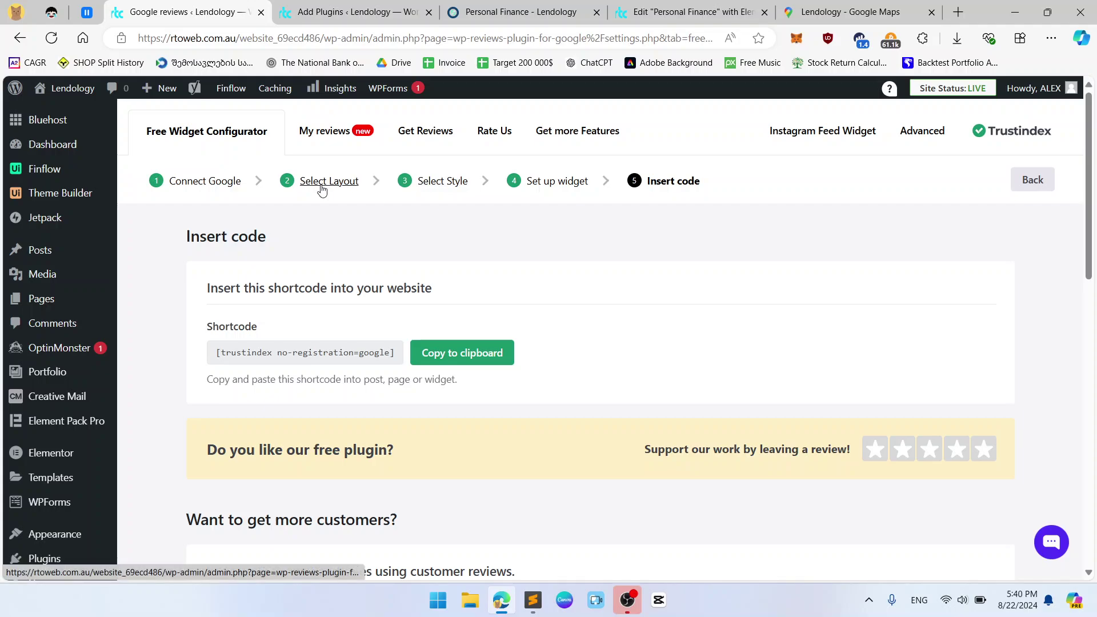
left_click(913, 139)
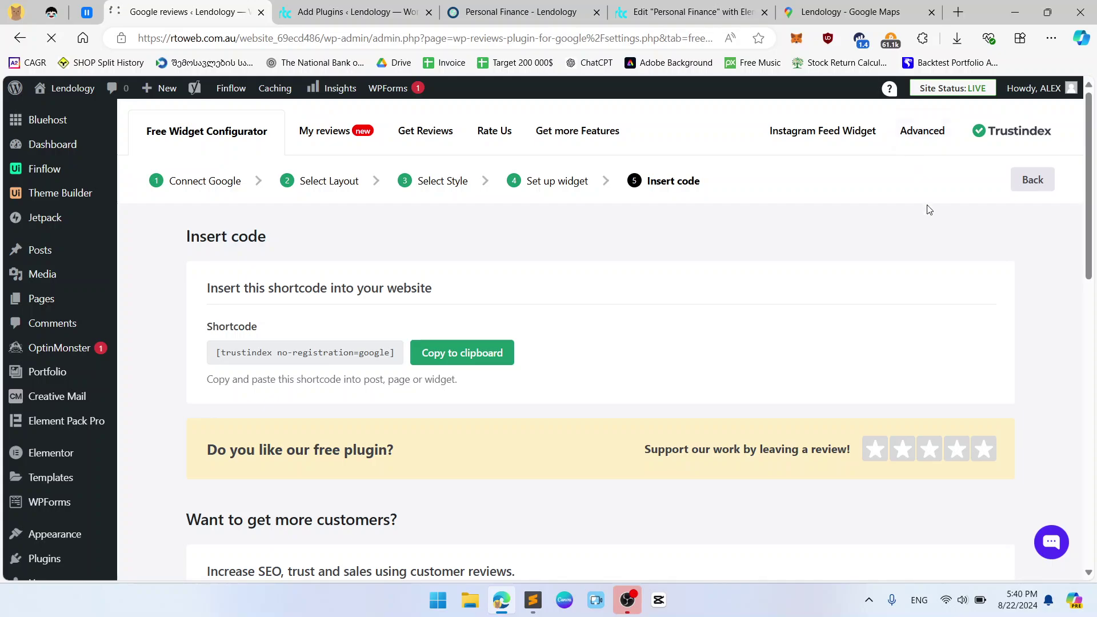
- Glance at the live page, then look through the Trustindex advanced settings and go back
key("ctrl+Tab")
key("ctrl+Tab")
key("ctrl+Tab")
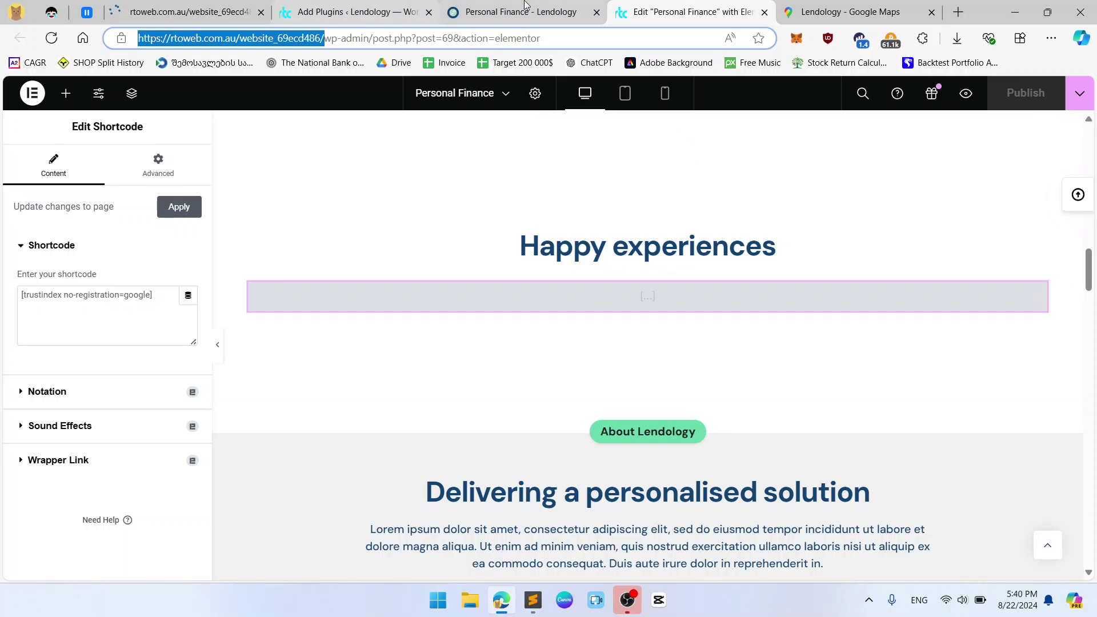
left_click(521, 12)
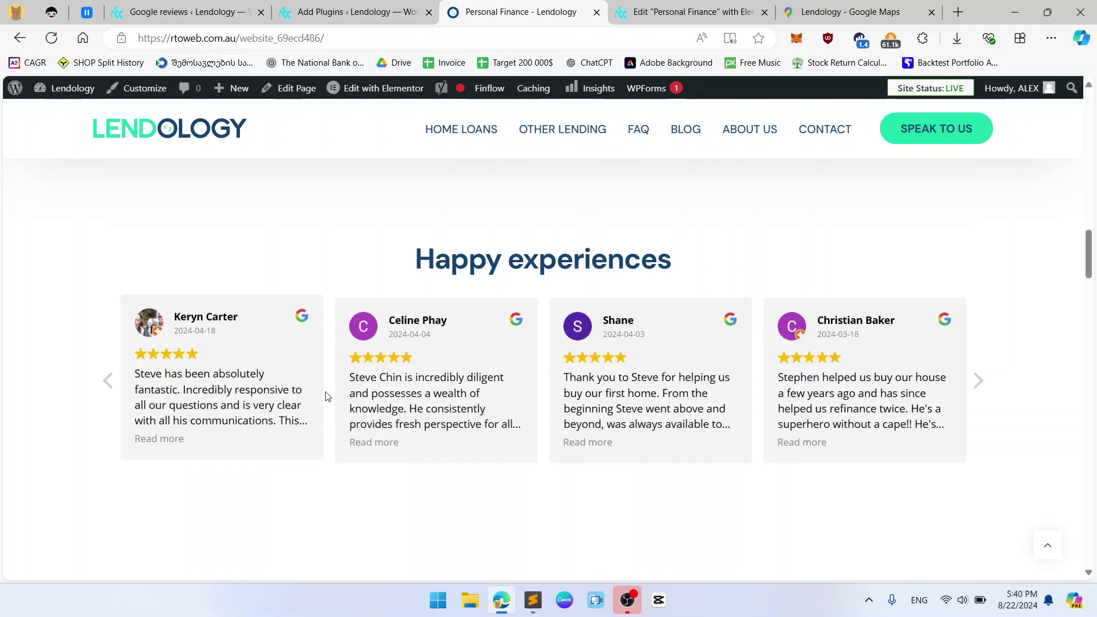
key("ctrl+shift+Tab")
key("ctrl+shift+Tab")
scroll(575, 292, "down", 6)
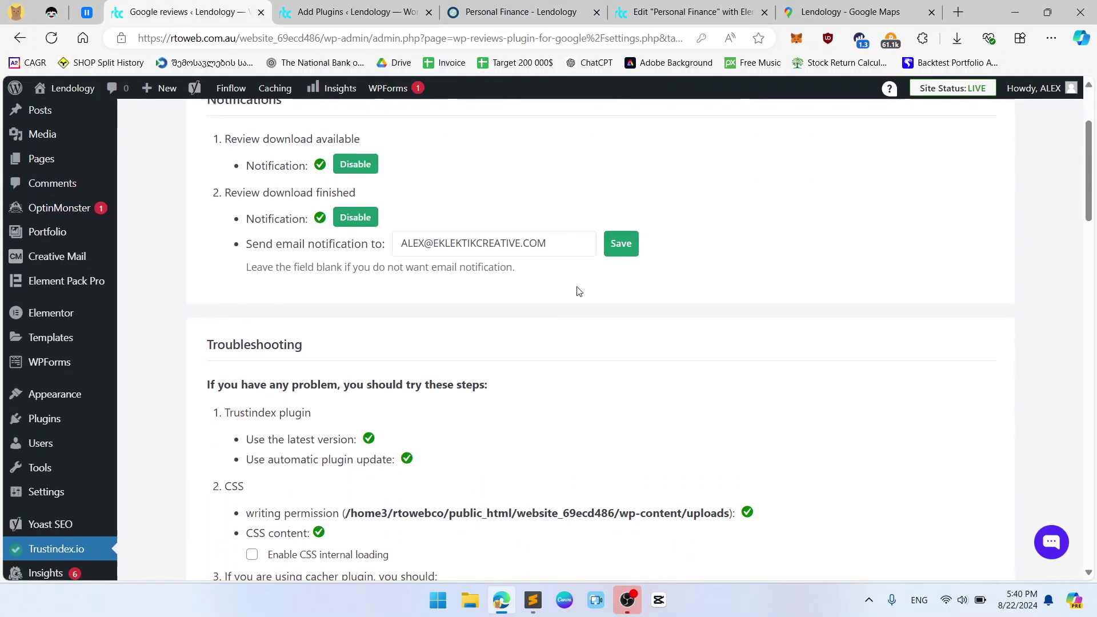
scroll(578, 293, "down", 6)
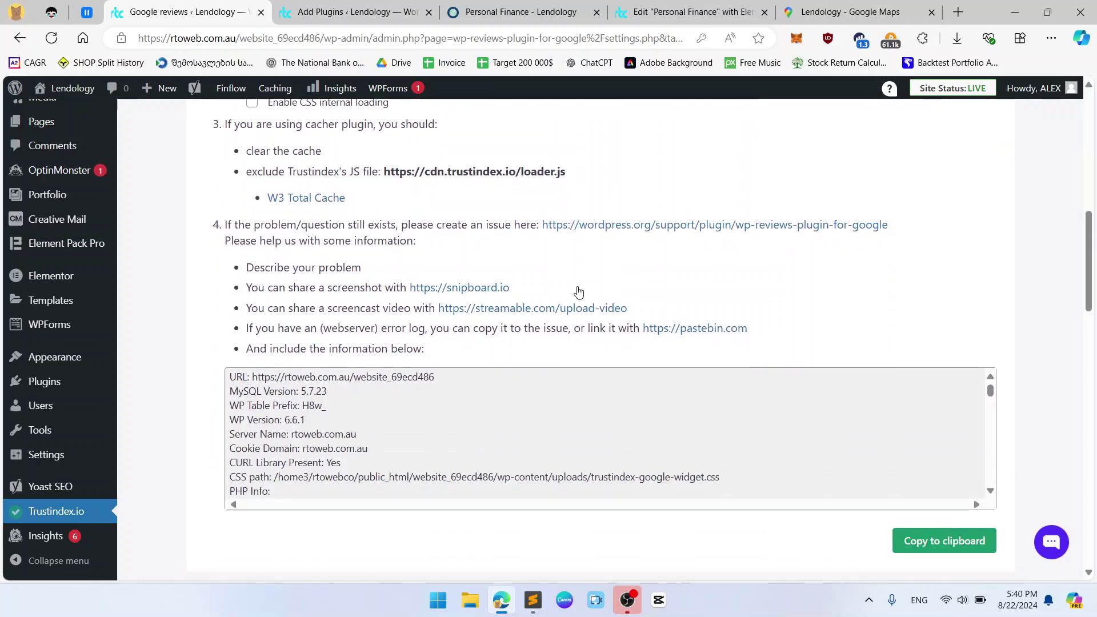
scroll(588, 289, "up", 13)
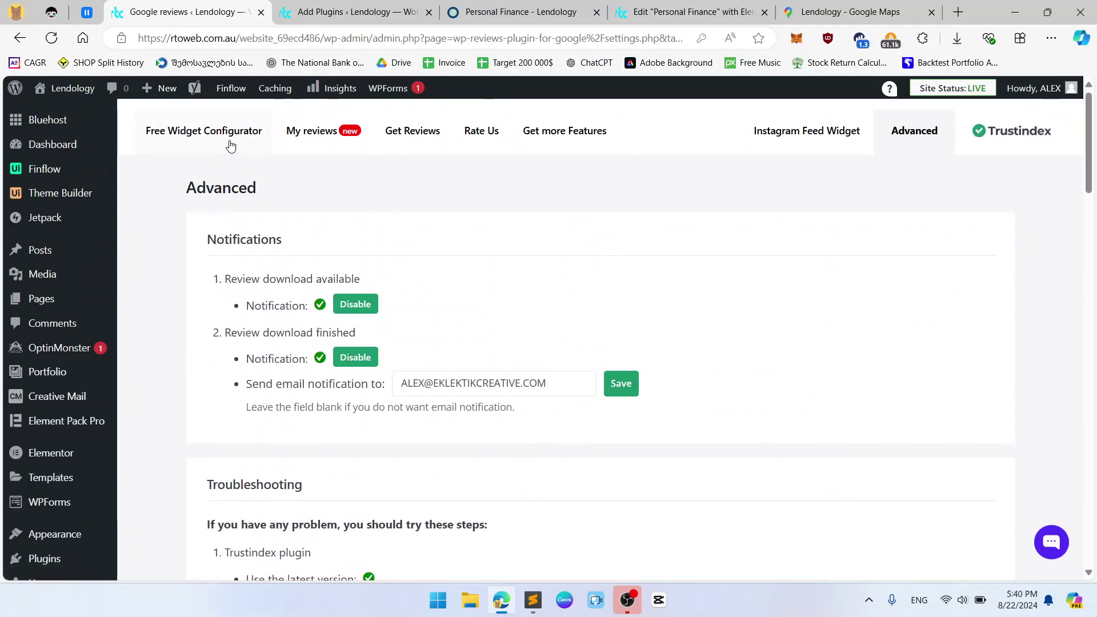
left_click(14, 38)
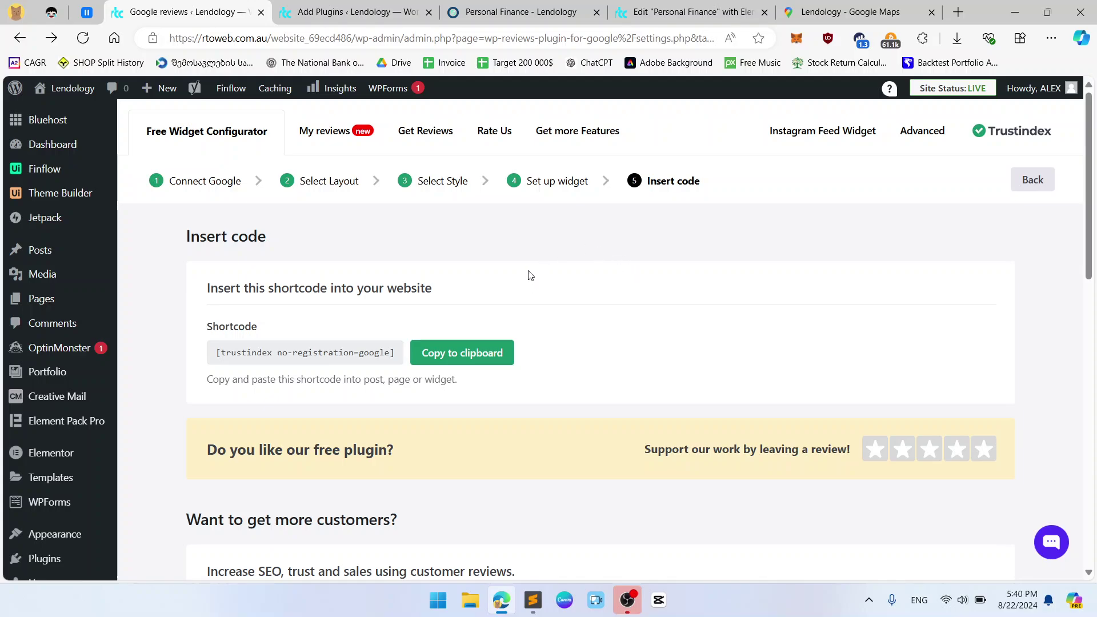
- Open the Trustindex Set up widget step and look through its options
left_click(554, 186)
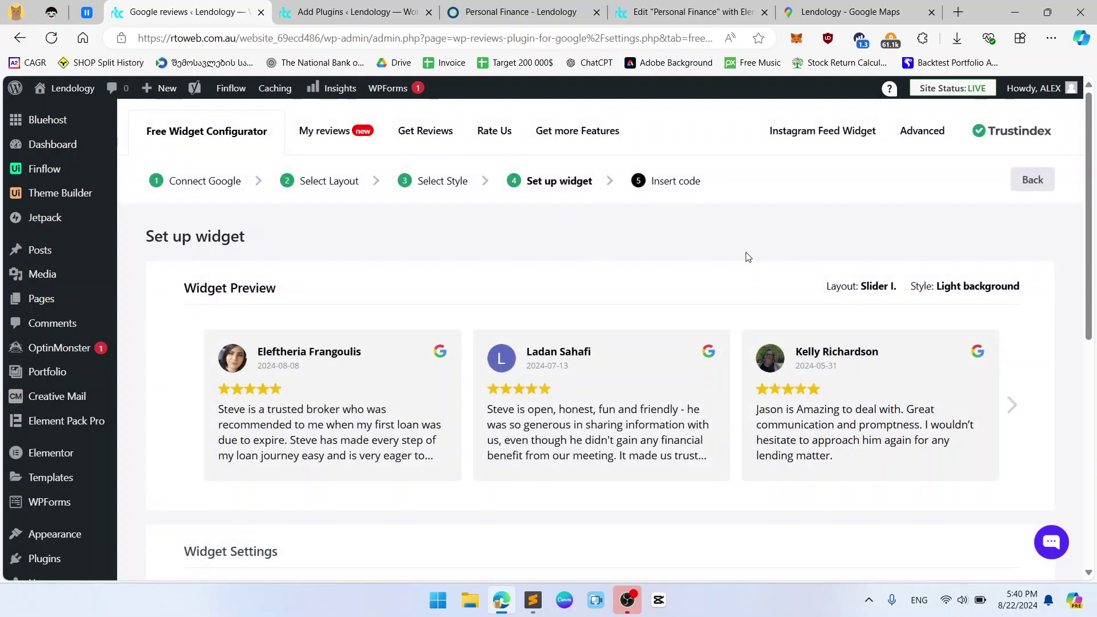
scroll(747, 256, "down", 1)
scroll(747, 257, "down", 3)
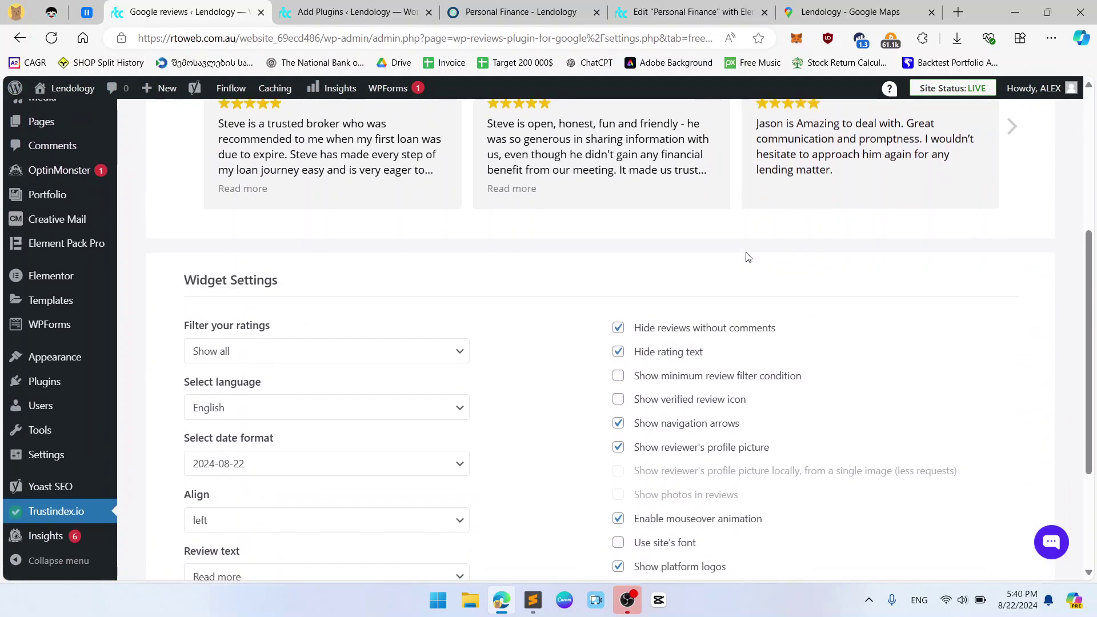
scroll(746, 257, "down", 3)
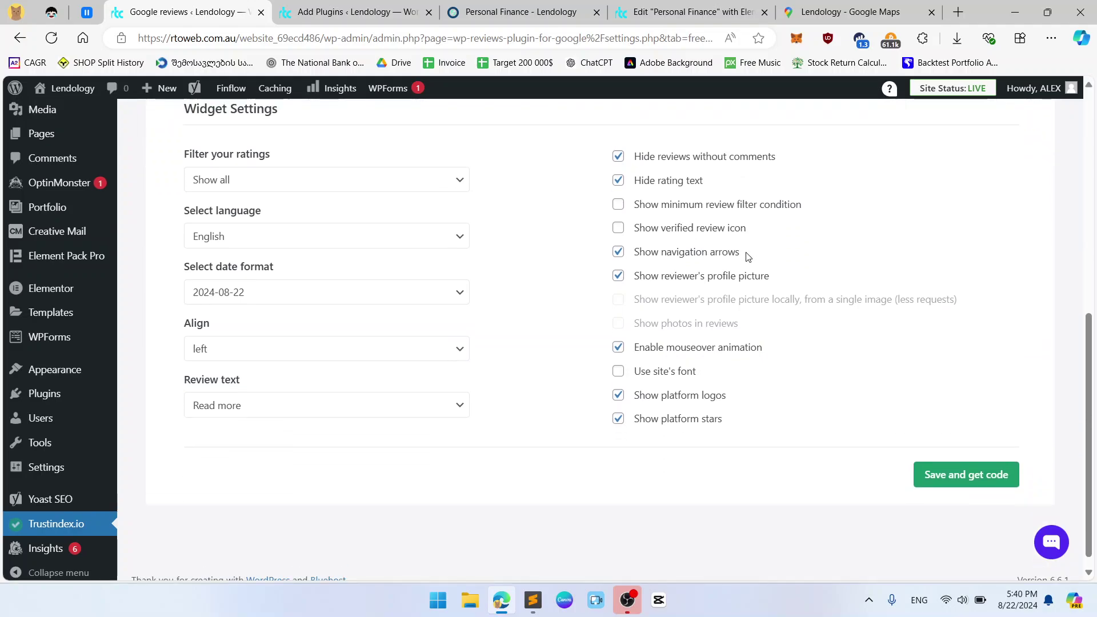
scroll(747, 257, "up", 6)
scroll(746, 257, "up", 1)
- Advance the live reviews slider two cards and inspect them zoomed in, then reset zoom
key("ctrl+Tab")
key("ctrl+Tab")
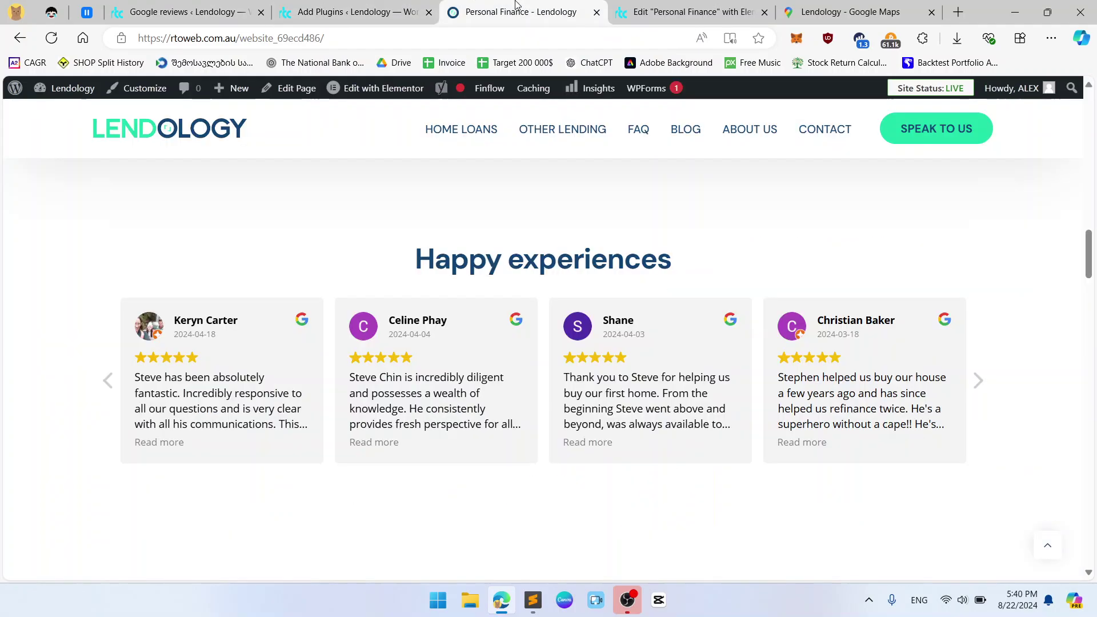
left_click(979, 380)
left_click(978, 380)
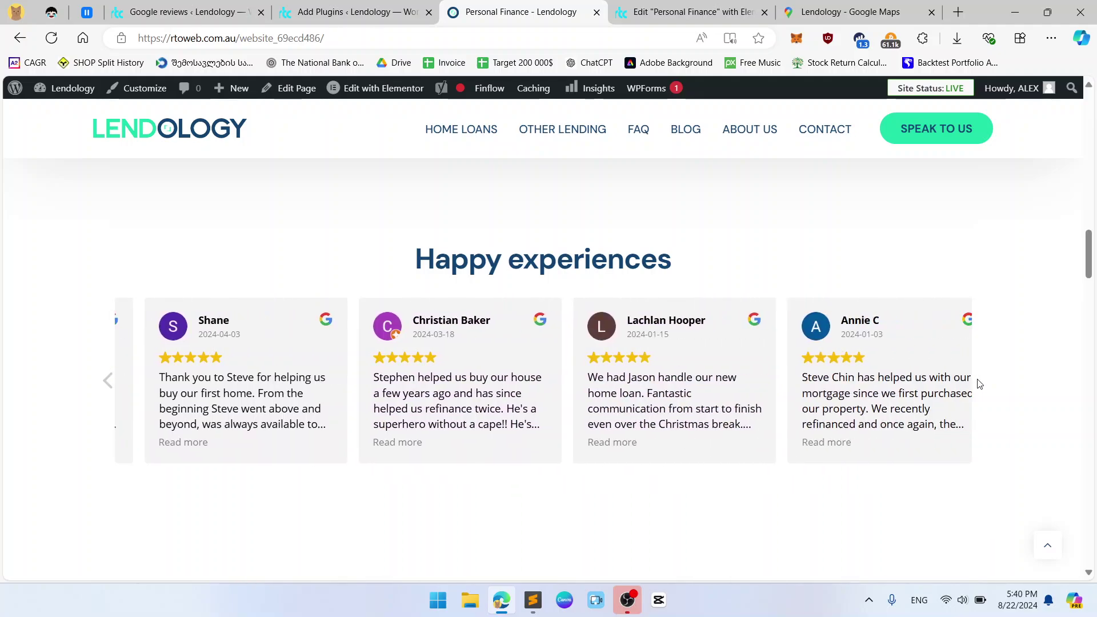
key("ctrl+plus")
key("ctrl+plus")
key("ctrl+plus")
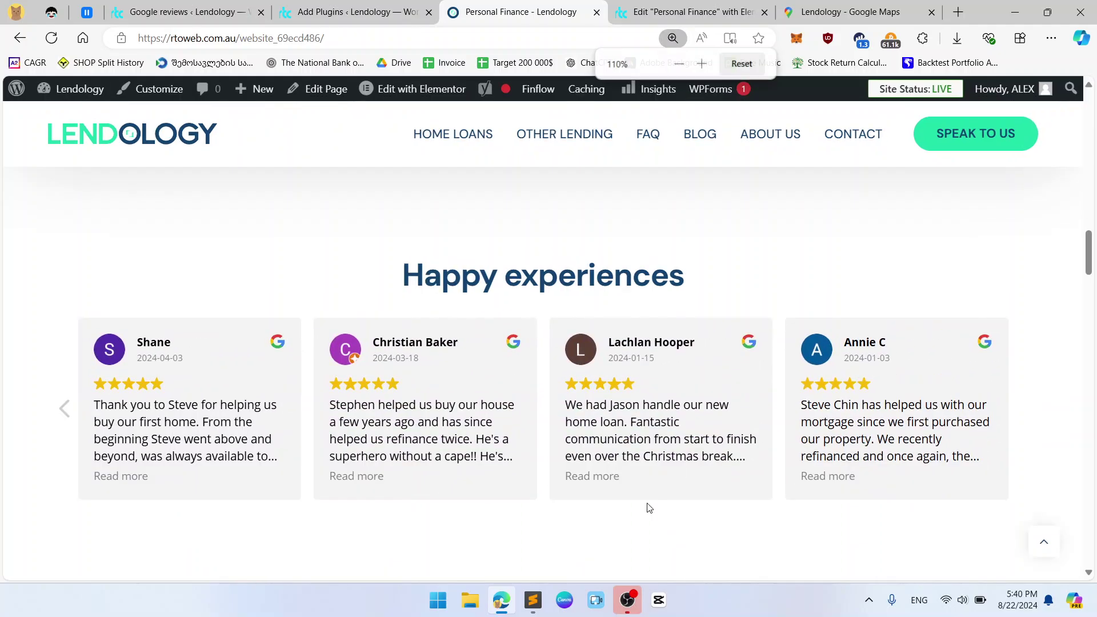
scroll(657, 455, "down", 6)
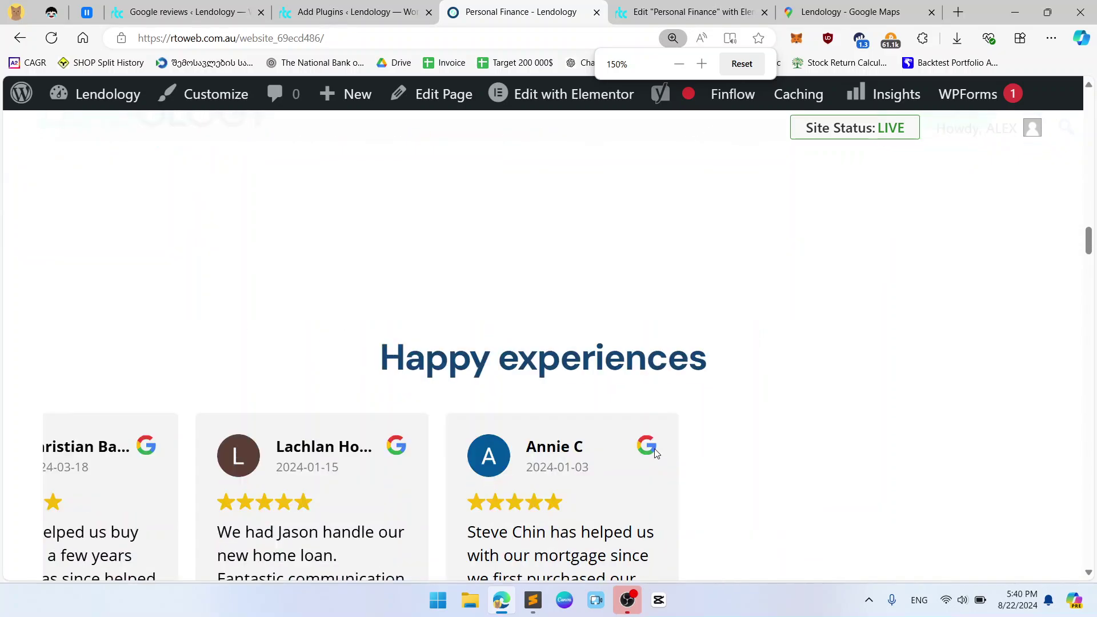
scroll(714, 432, "up", 1)
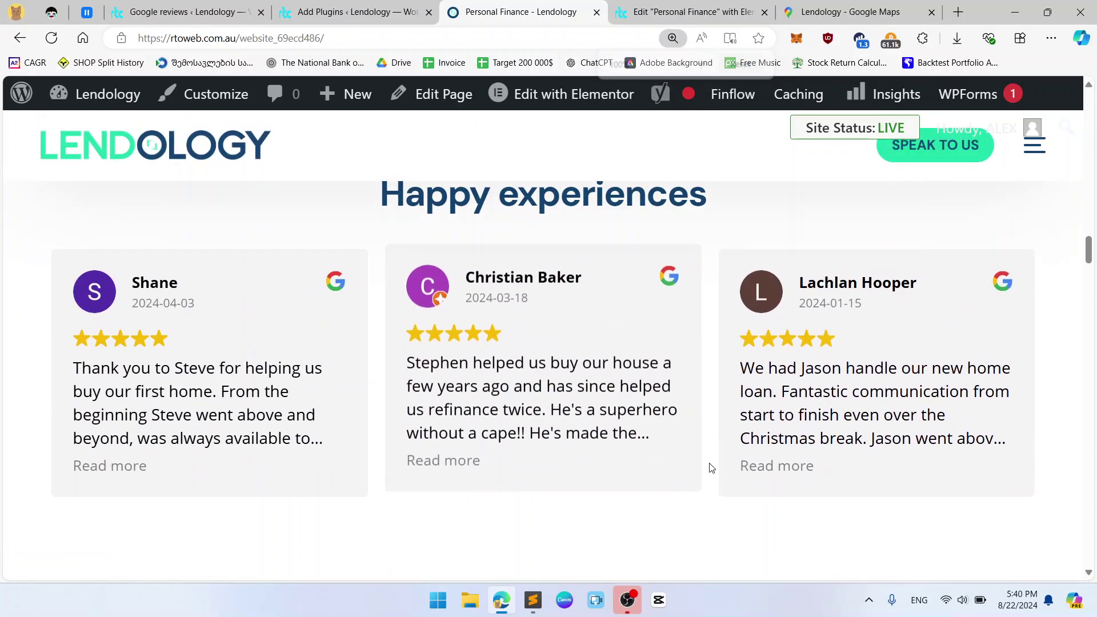
key("ctrl+0")
scroll(712, 460, "down", 5)
scroll(719, 454, "down", 4)
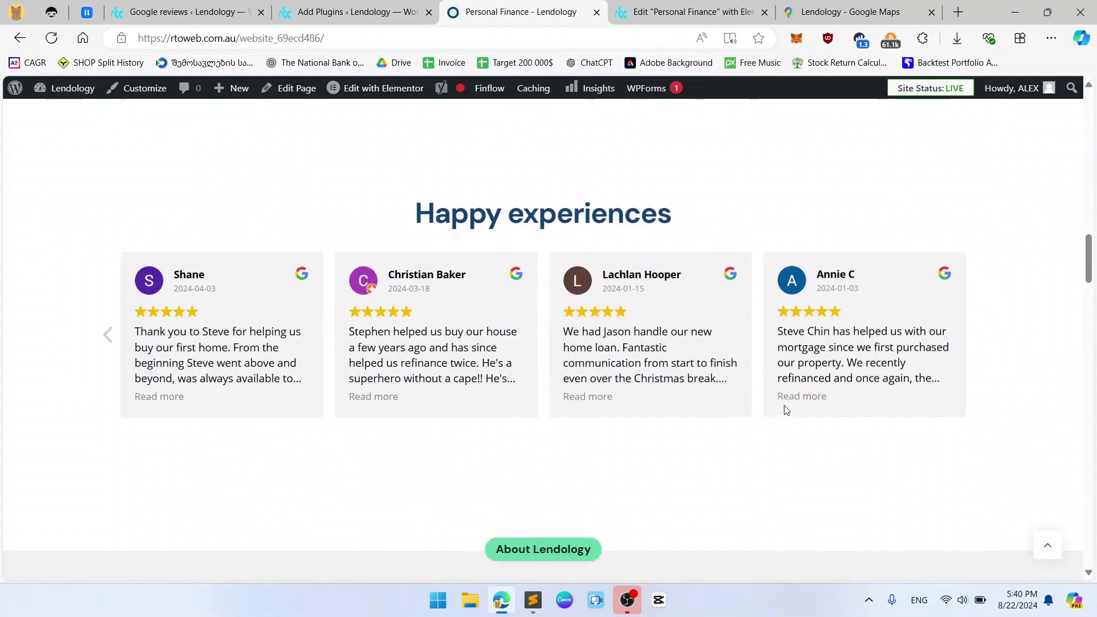
- Step the slider back five reviews to the first, then forward one
left_click_drag(620, 359, 149, 355)
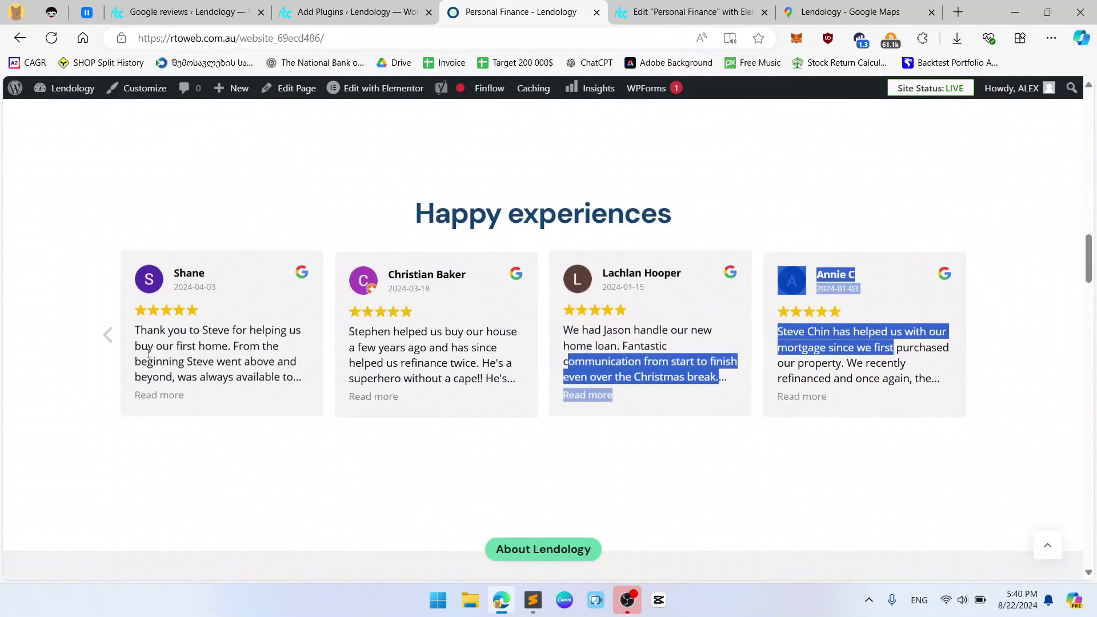
left_click(109, 340)
left_click(109, 339)
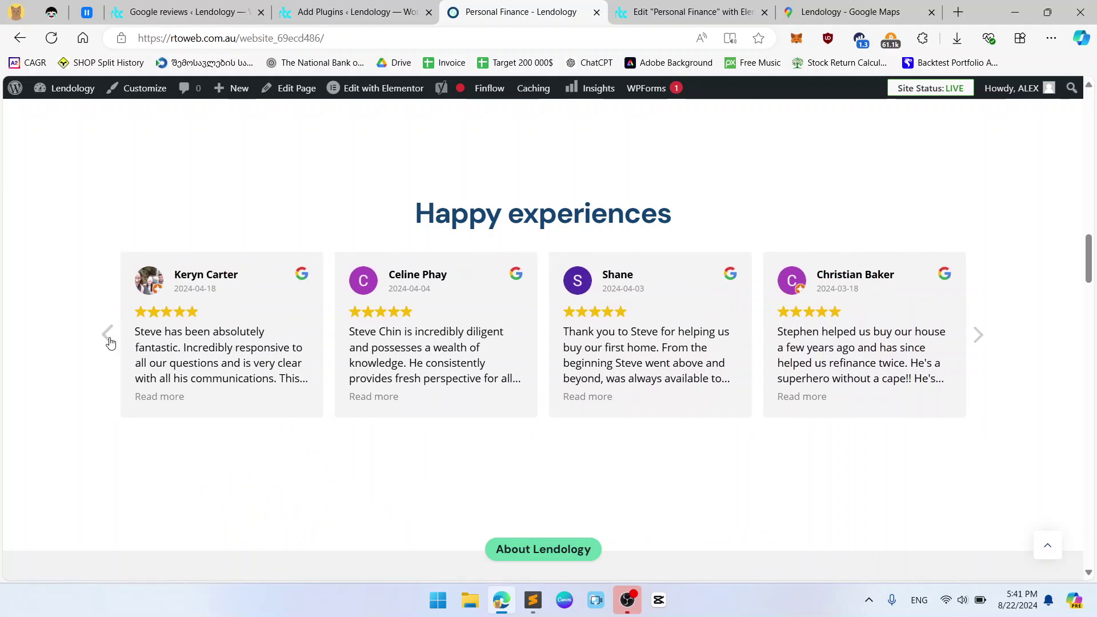
left_click(109, 340)
left_click(109, 340)
left_click(109, 340)
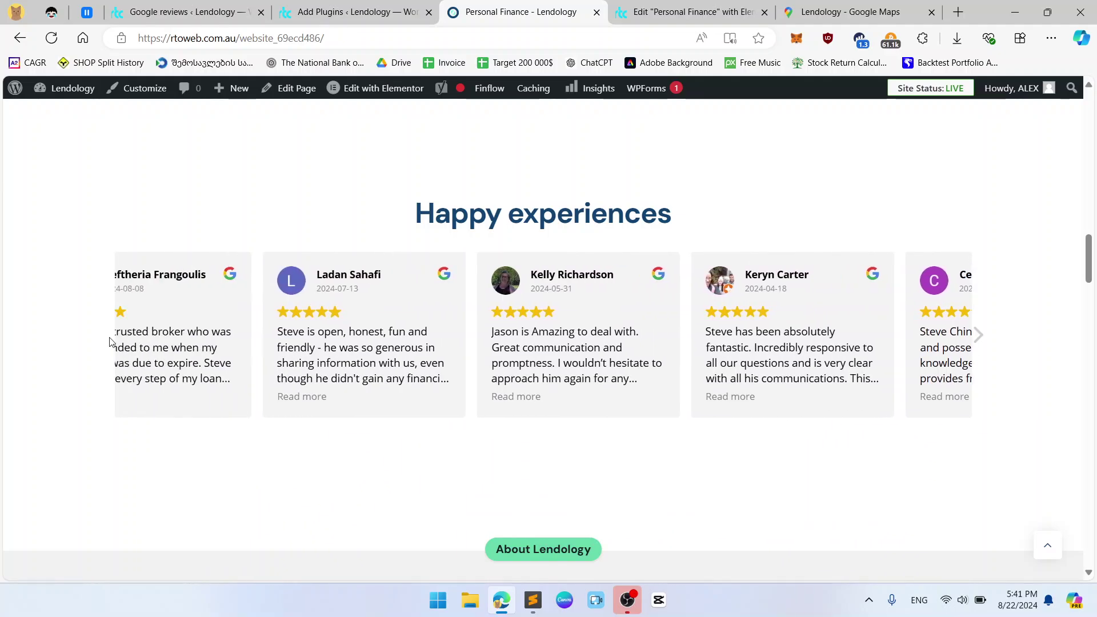
left_click(980, 342)
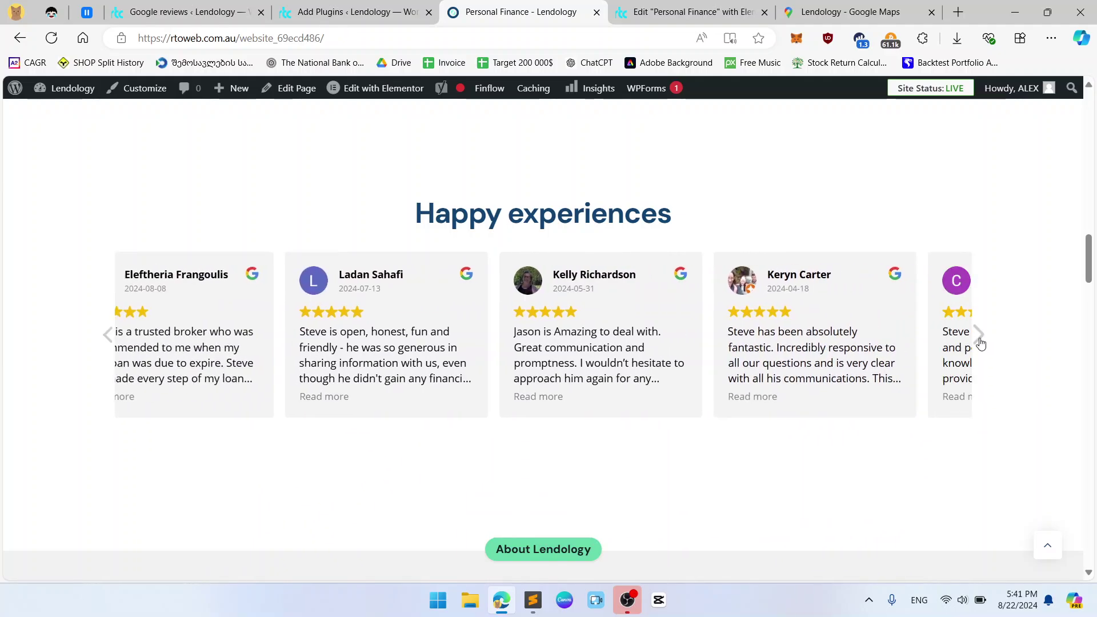